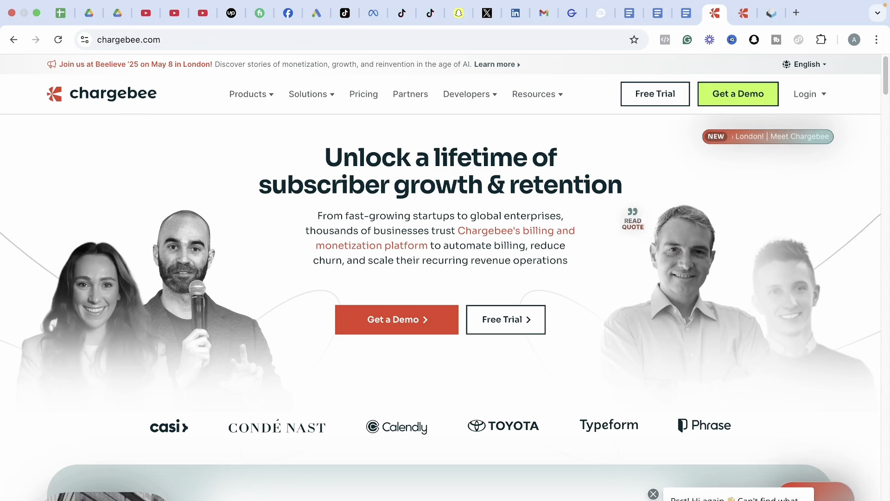
# View the Subscription Management page and its free trial sign-up form, ending on the Chargebee test site dashboard.
pyautogui.moveTo(264, 105)
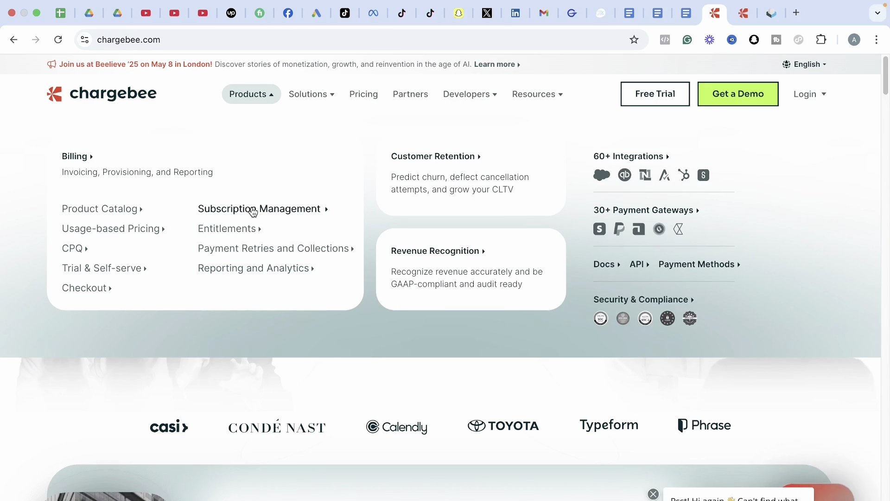
pyautogui.click(253, 212)
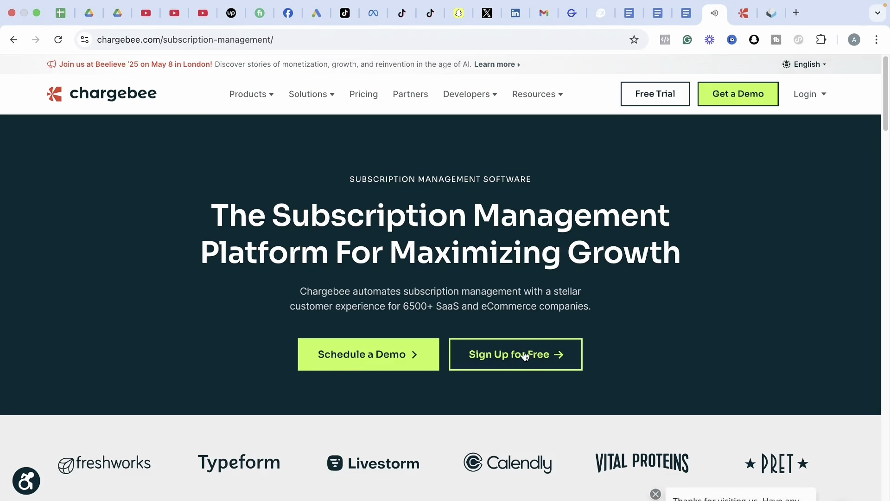
pyautogui.click(510, 366)
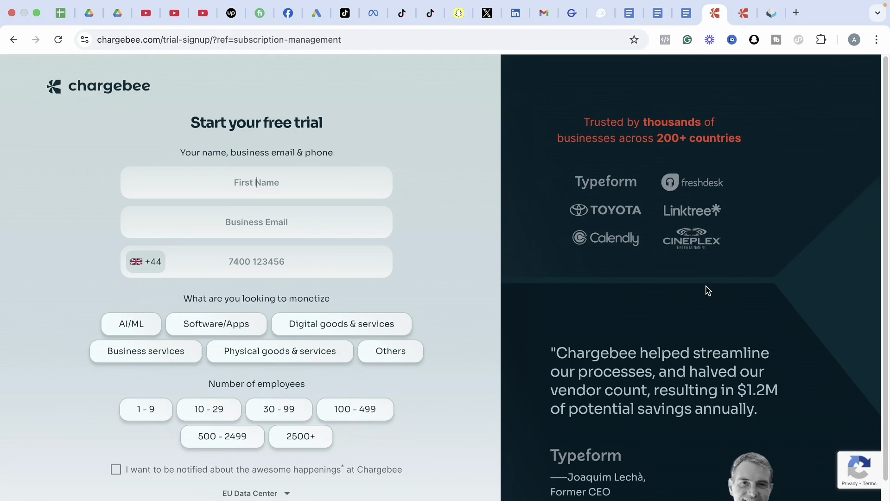
pyautogui.click(738, 18)
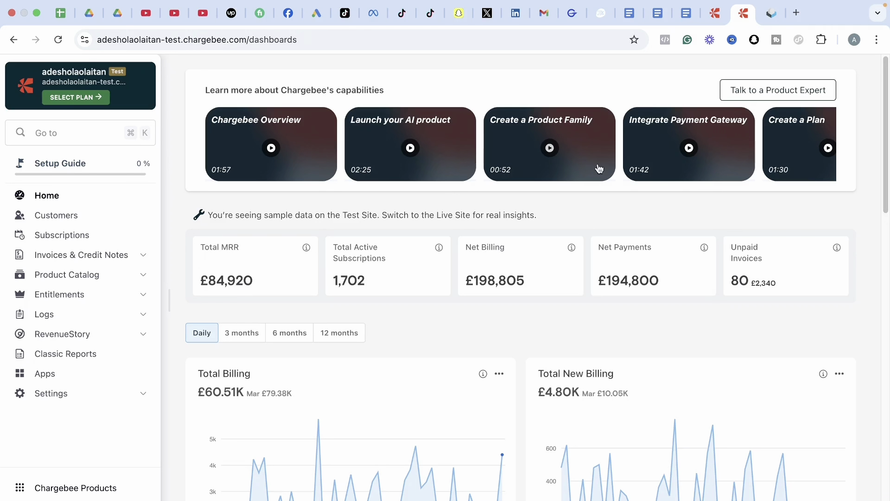
# Open Calendly in a new browser tab and bring up the booking page of the Done For Your Ads event.
pyautogui.click(797, 16)
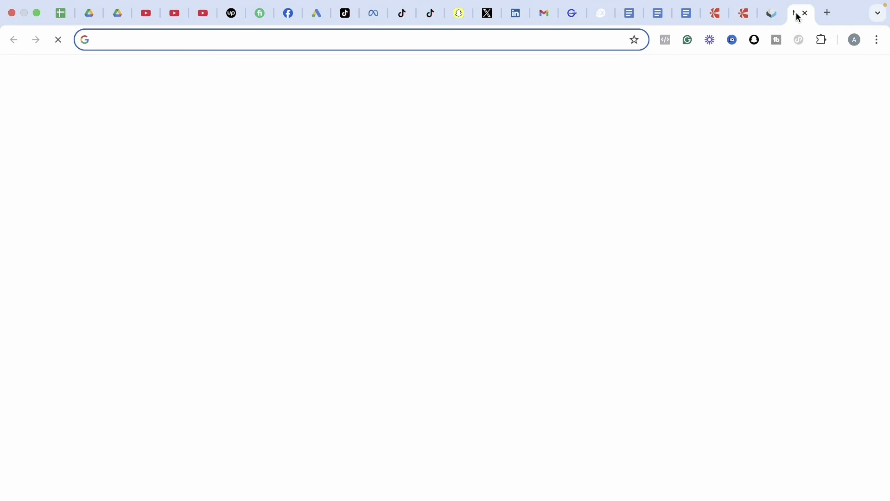
pyautogui.write('cal')
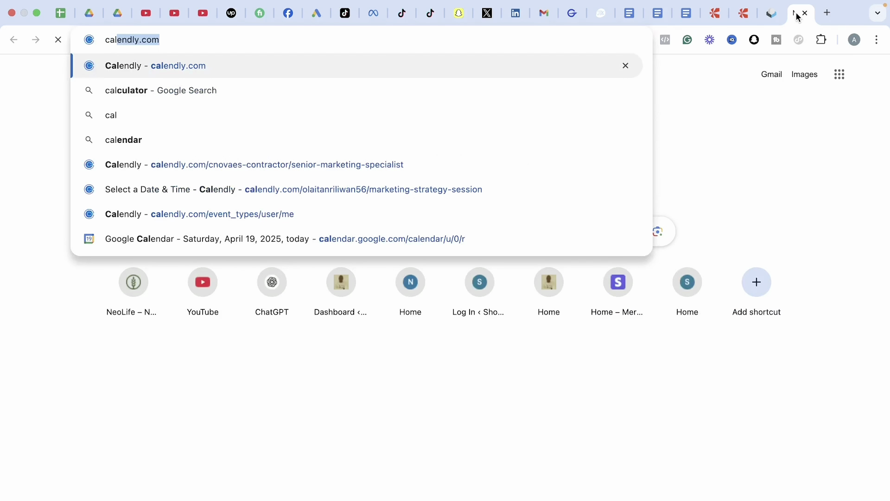
pyautogui.press('Return')
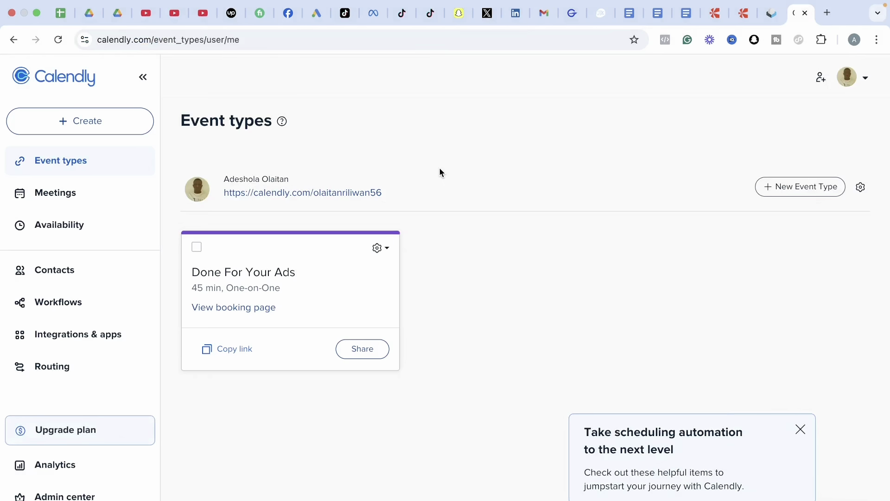
pyautogui.click(241, 309)
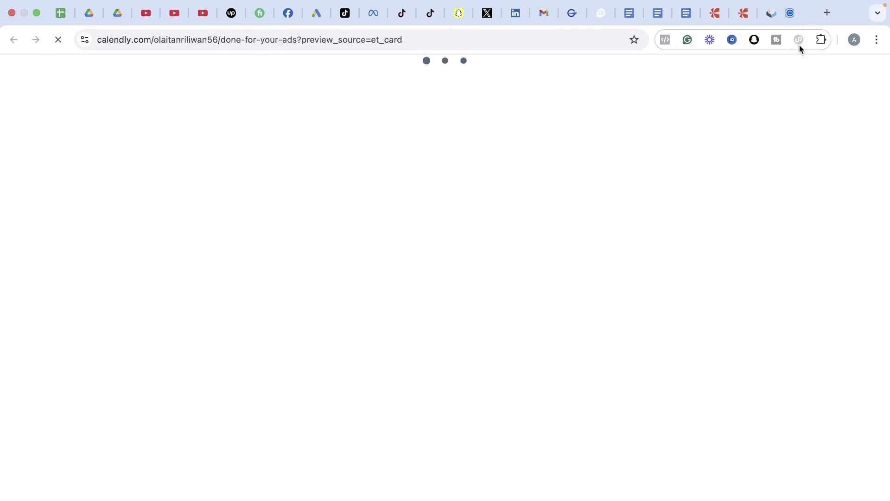
pyautogui.click(796, 13)
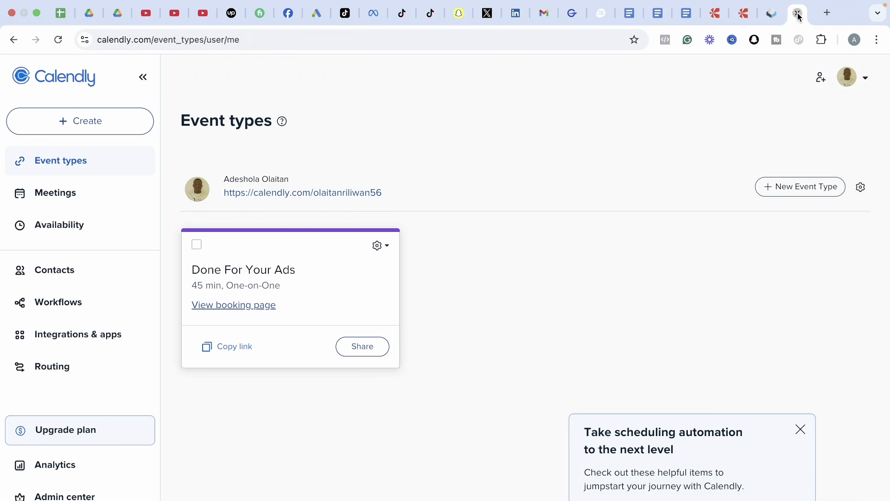
pyautogui.press('super+shift+t')
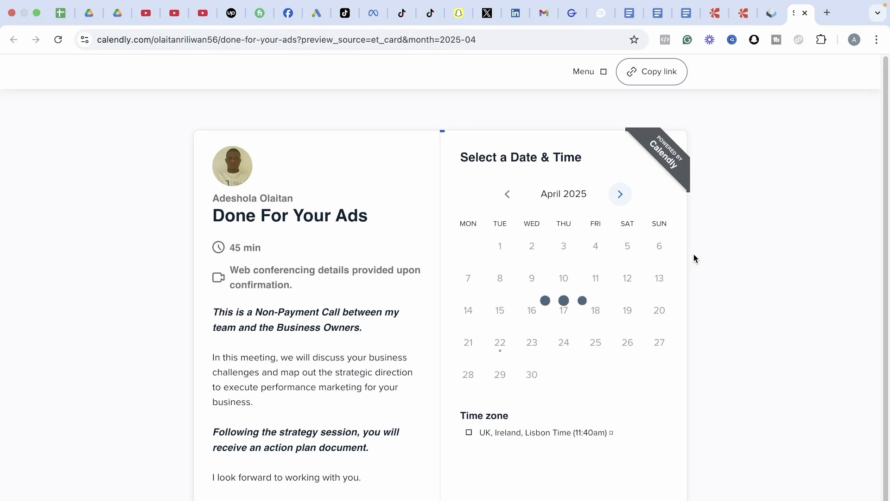
# Switch back to the Chargebee test site and start a new product family in the product catalog.
pyautogui.click(743, 14)
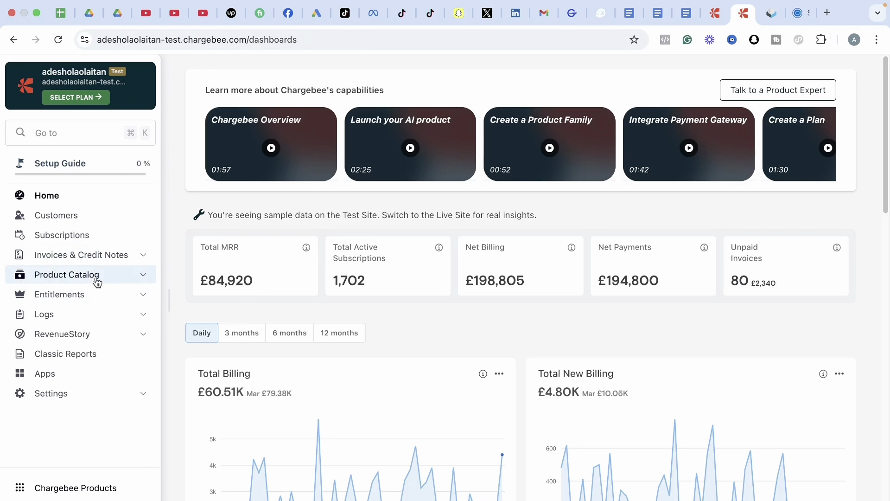
pyautogui.click(143, 276)
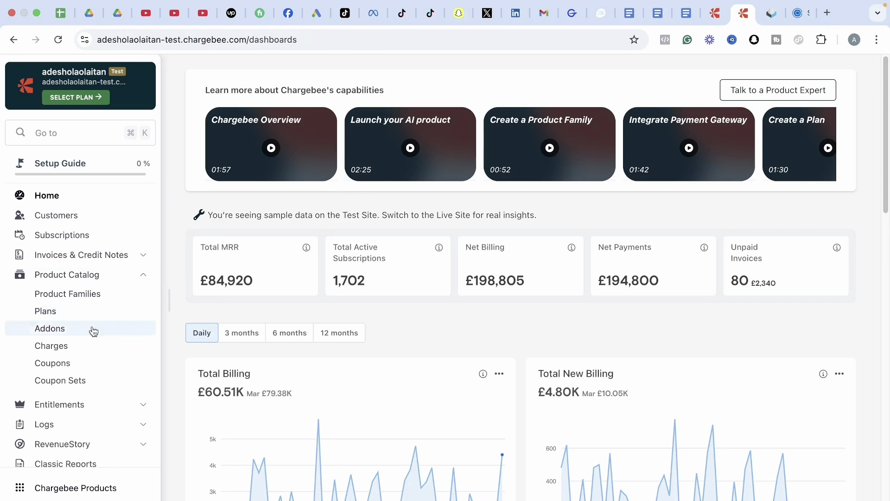
pyautogui.click(69, 296)
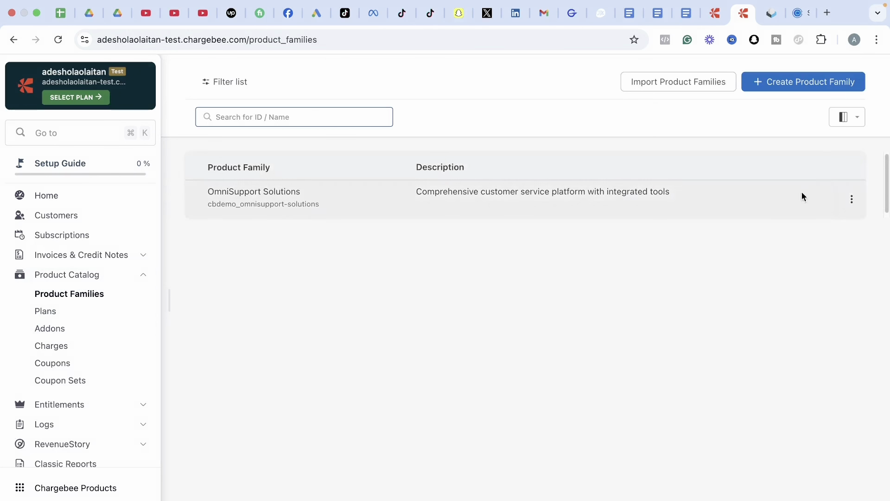
pyautogui.click(788, 90)
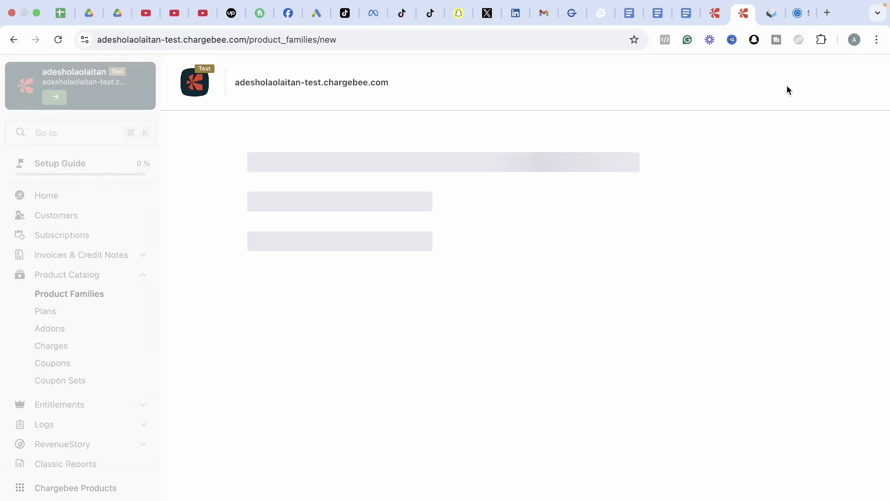
# Copy the event title from the Calendly booking page and create the Chargebee product family named Done For Your Ads.
pyautogui.click(791, 20)
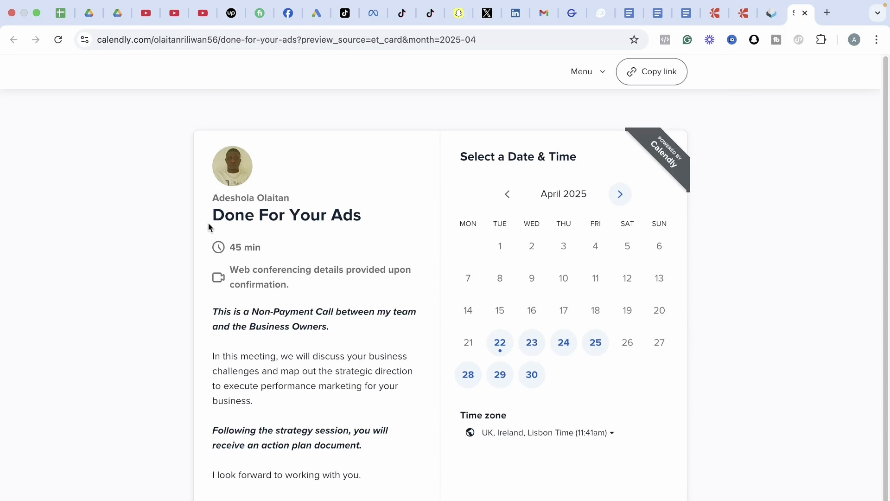
pyautogui.moveTo(211, 215); pyautogui.dragTo(371, 227)
pyautogui.press('super+c')
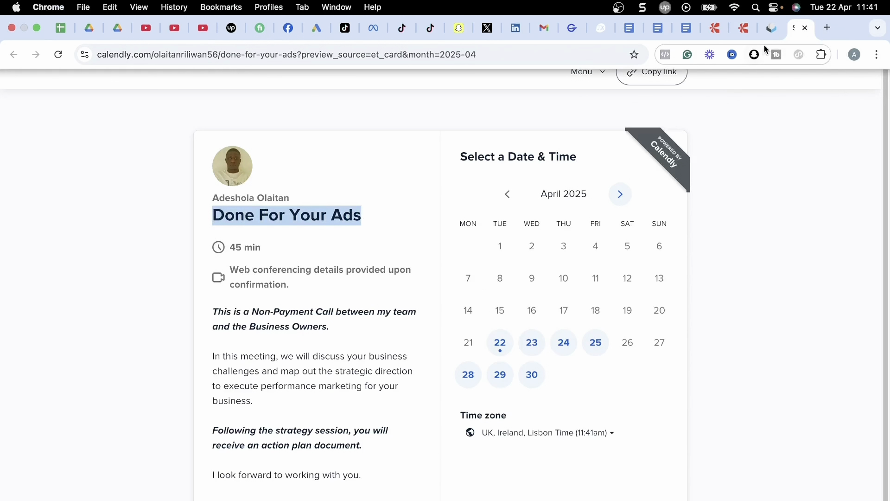
pyautogui.click(743, 28)
pyautogui.click(406, 210)
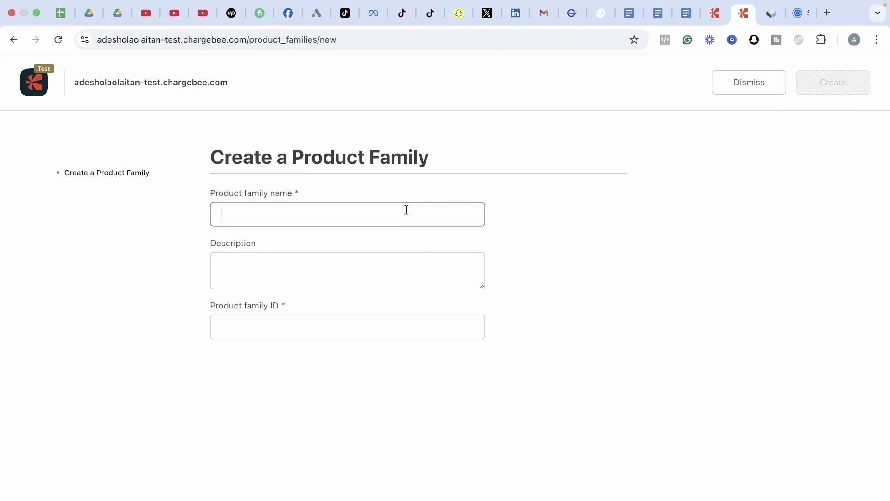
pyautogui.press('super+v')
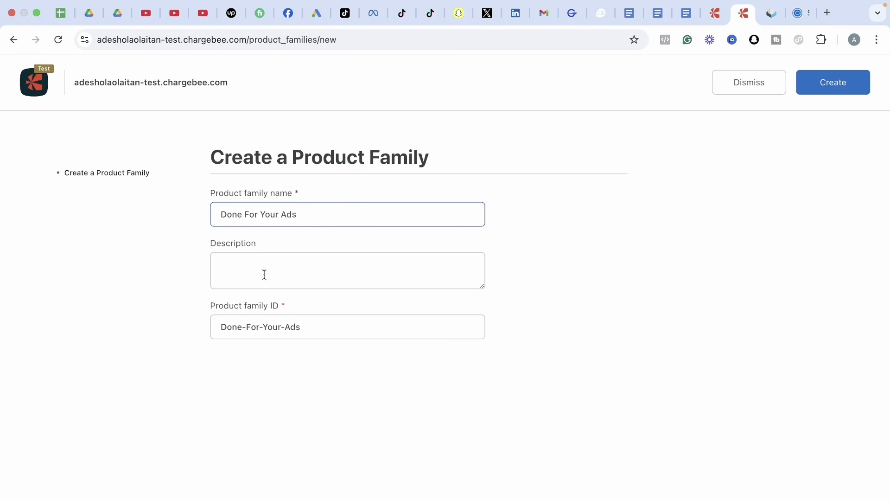
pyautogui.click(833, 92)
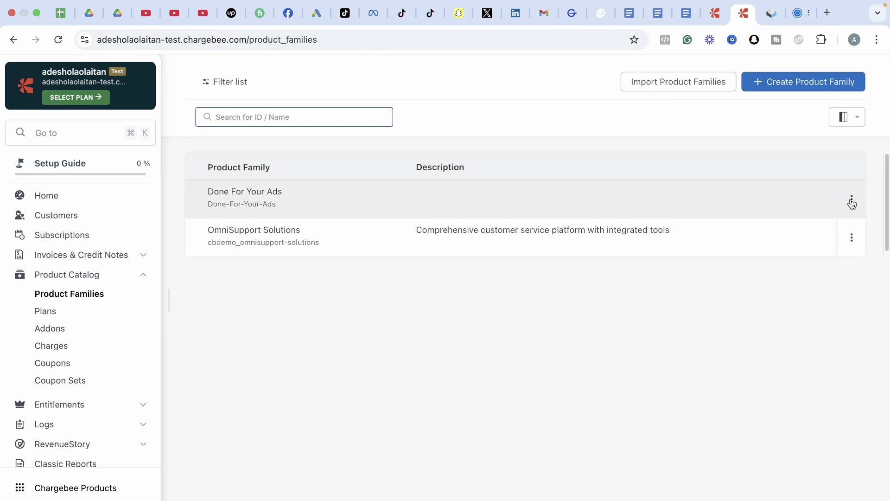
# Start a new plan from the Done For Your Ads product family, keeping that family selected.
pyautogui.click(852, 201)
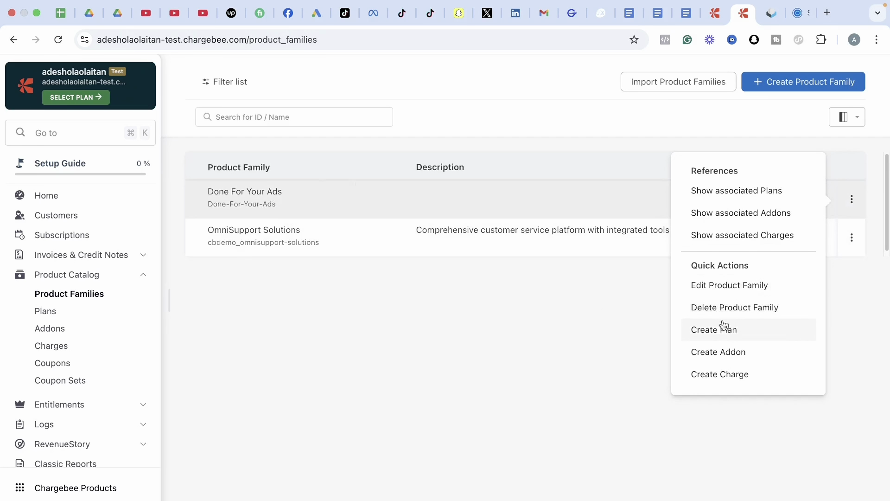
pyautogui.click(706, 332)
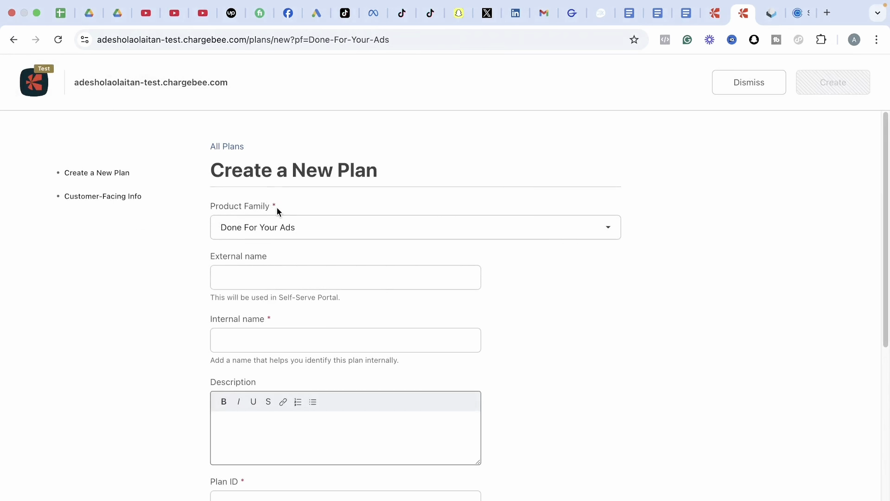
pyautogui.click(258, 235)
pyautogui.click(233, 260)
# Enter Done For You Ads as the new plan's internal name.
pyautogui.click(262, 329)
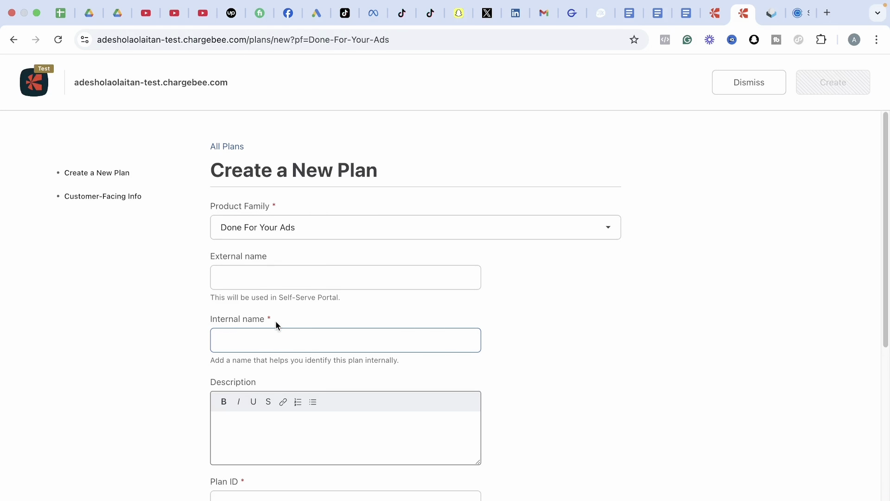
pyautogui.write('Done ')
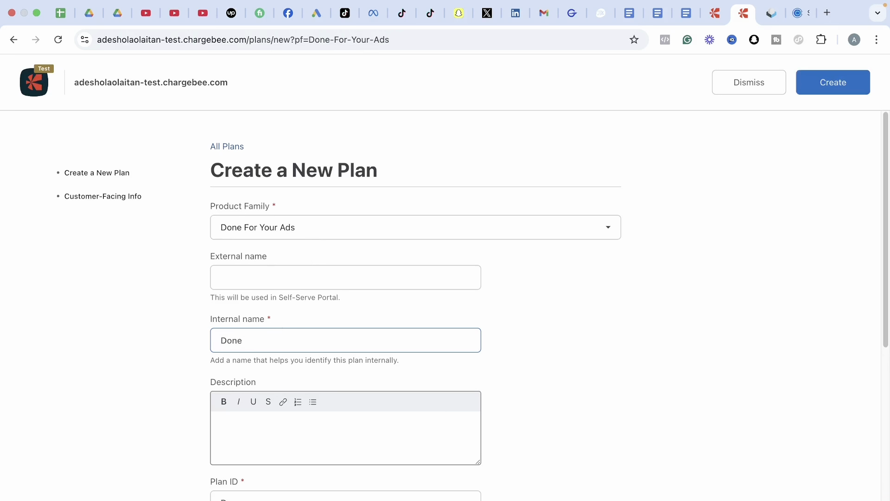
pyautogui.write('For yo')
pyautogui.press('BackSpace')
pyautogui.write('p')
pyautogui.press('BackSpace')
pyautogui.press('BackSpace')
pyautogui.press('BackSpace')
pyautogui.write('Yo')
pyautogui.press('BackSpace')
pyautogui.press('BackSpace')
pyautogui.write('You Ads')
# Copy the full event description from the Calendly booking page into the Chargebee plan's description.
pyautogui.click(397, 438)
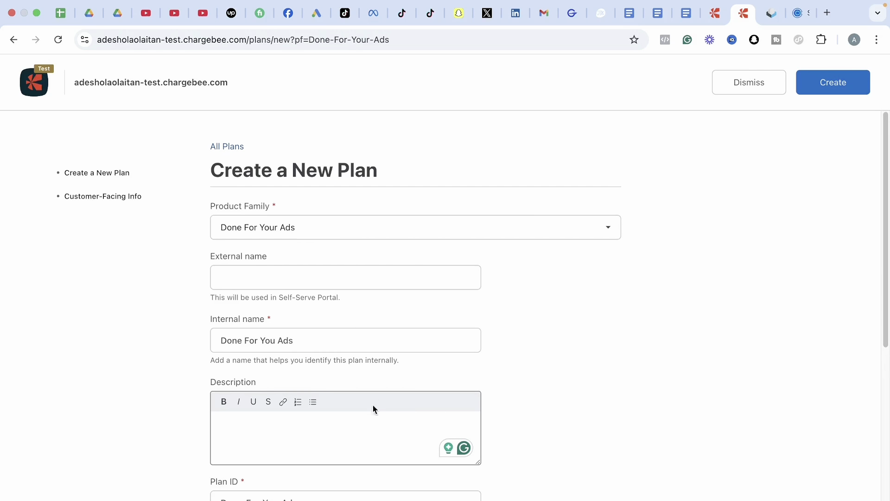
pyautogui.click(798, 21)
pyautogui.click(350, 324)
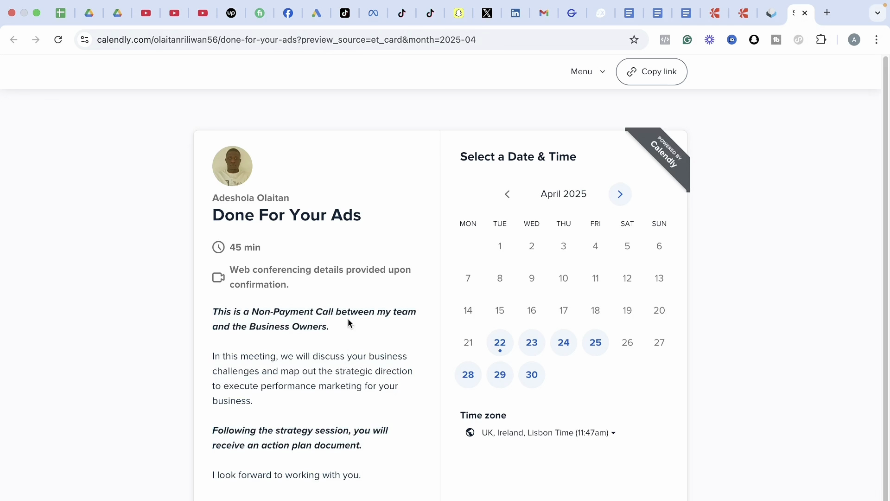
pyautogui.moveTo(214, 311); pyautogui.dragTo(364, 474)
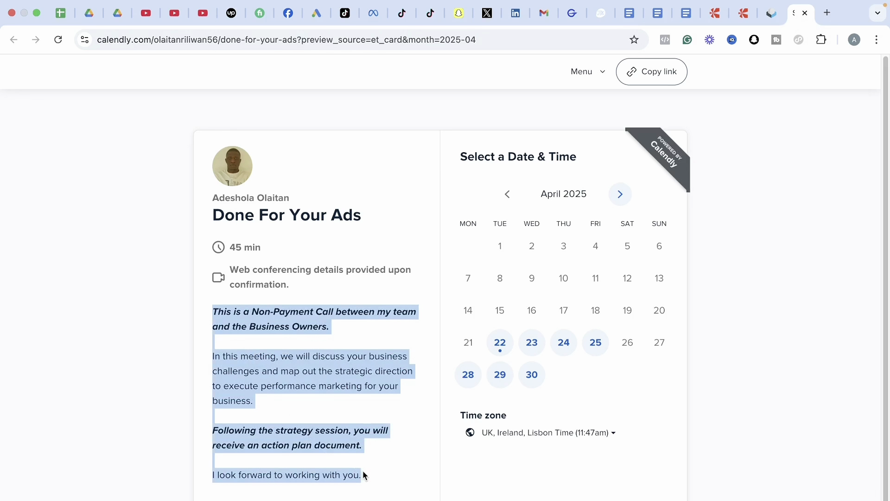
pyautogui.click(743, 14)
pyautogui.click(315, 431)
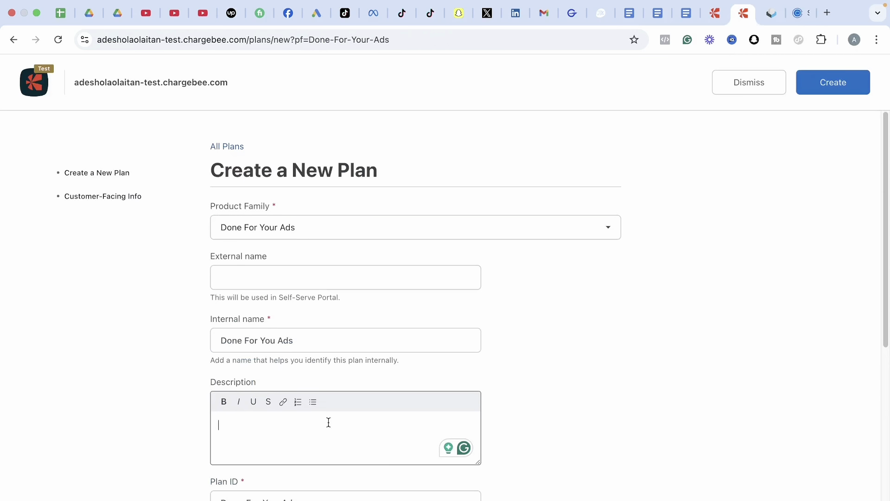
pyautogui.press('super+v')
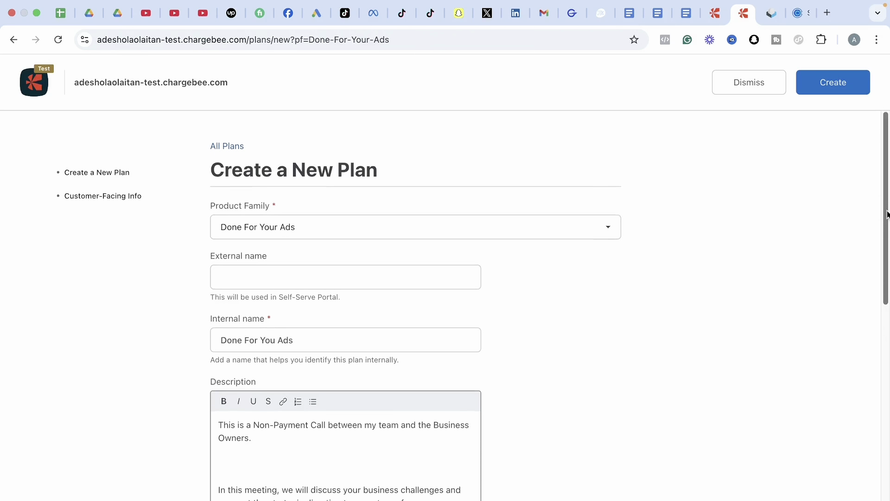
# Set the plan's unit of measure to 350/Strategic Marketing Session.
pyautogui.moveTo(886, 215); pyautogui.dragTo(880, 372)
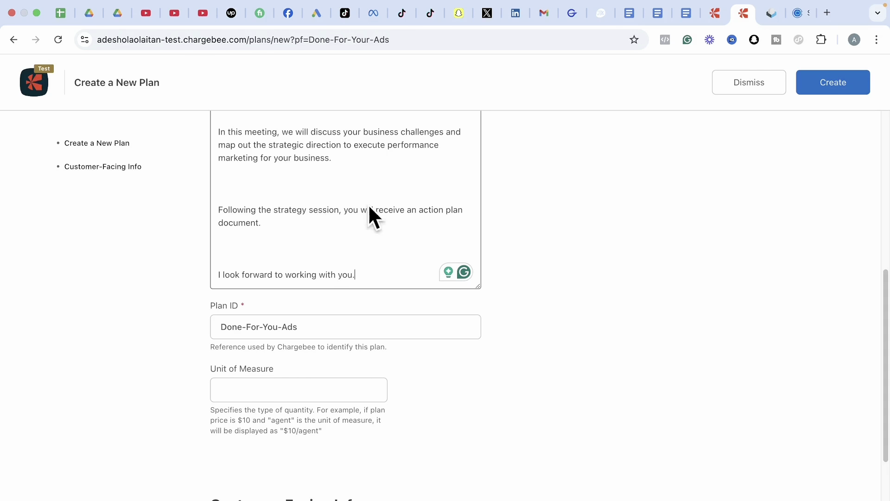
pyautogui.click(272, 387)
pyautogui.write('3')
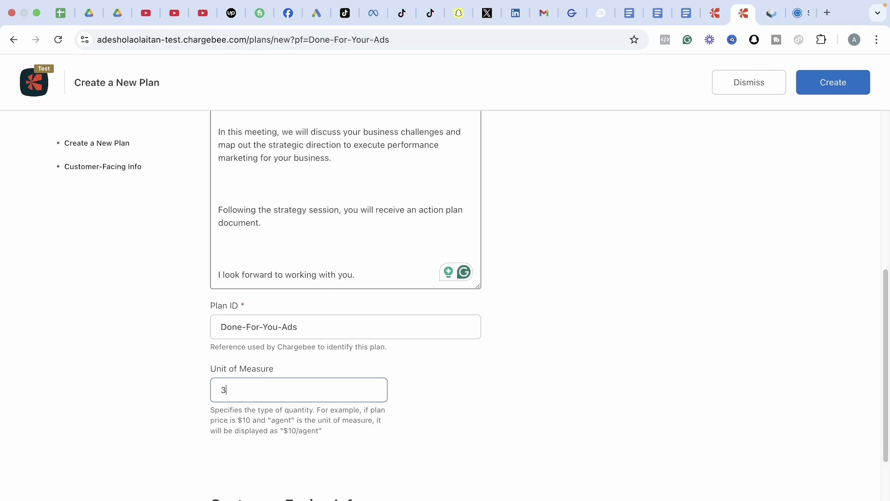
pyautogui.write('50/Strategic Market')
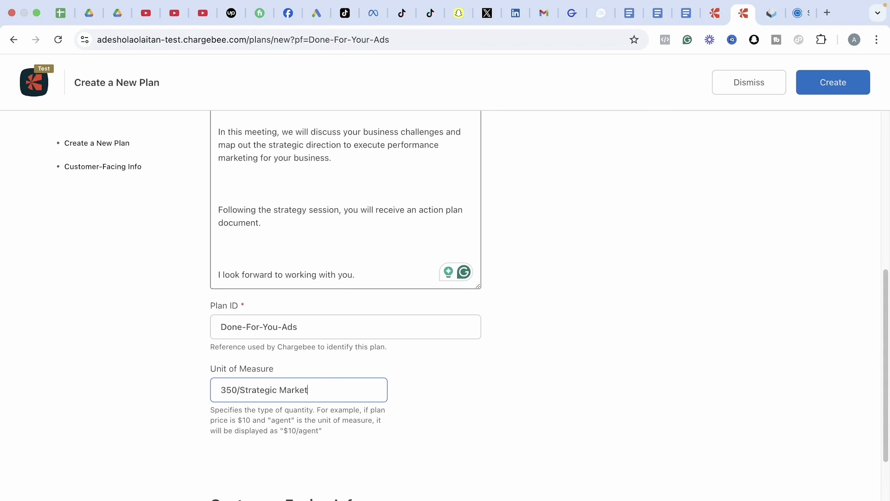
pyautogui.write('ing Session')
pyautogui.click(483, 428)
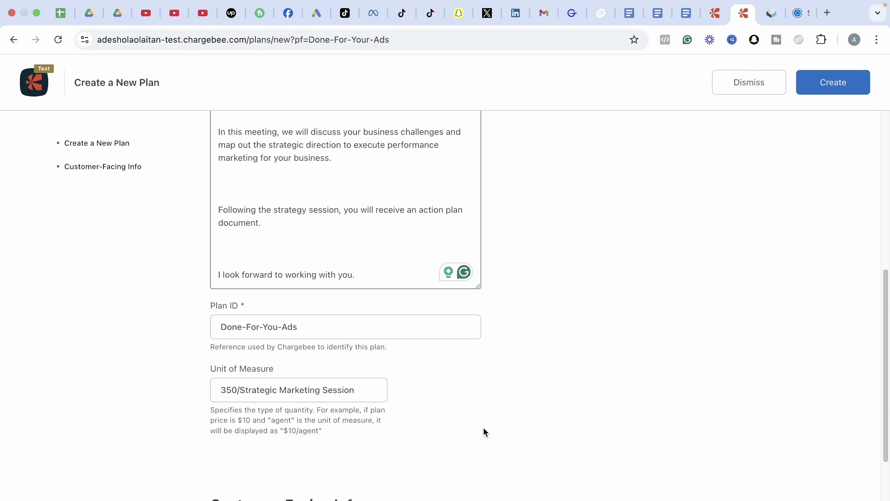
# Try to create the plan, keeping Done For Your Ads as its product family.
pyautogui.moveTo(886, 318); pyautogui.dragTo(875, 406)
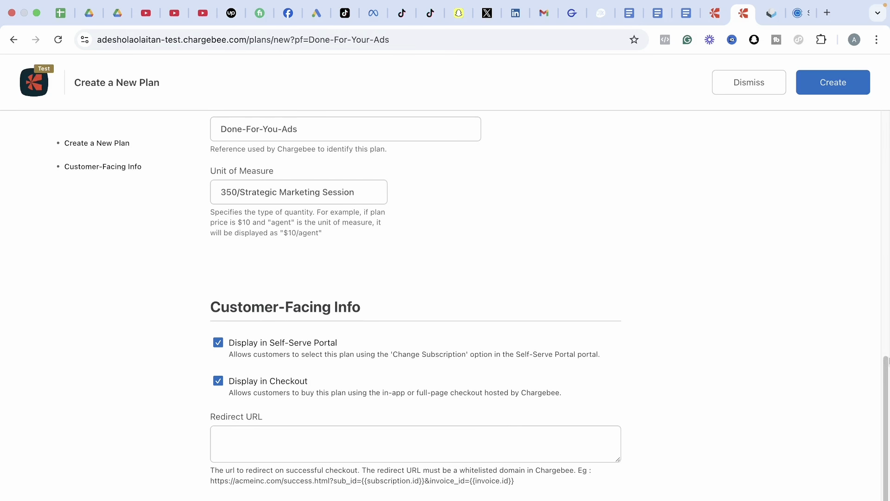
pyautogui.scroll(2, 886, 353)
pyautogui.scroll(10, 886, 351)
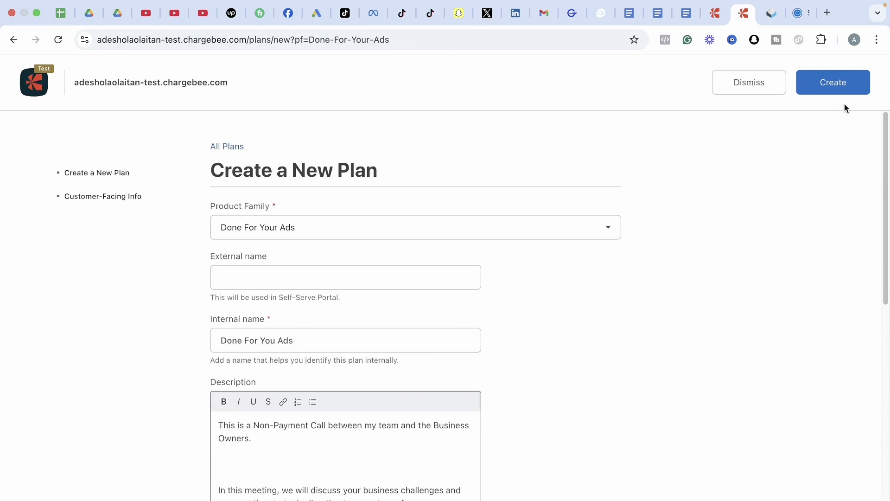
pyautogui.click(833, 87)
pyautogui.click(605, 237)
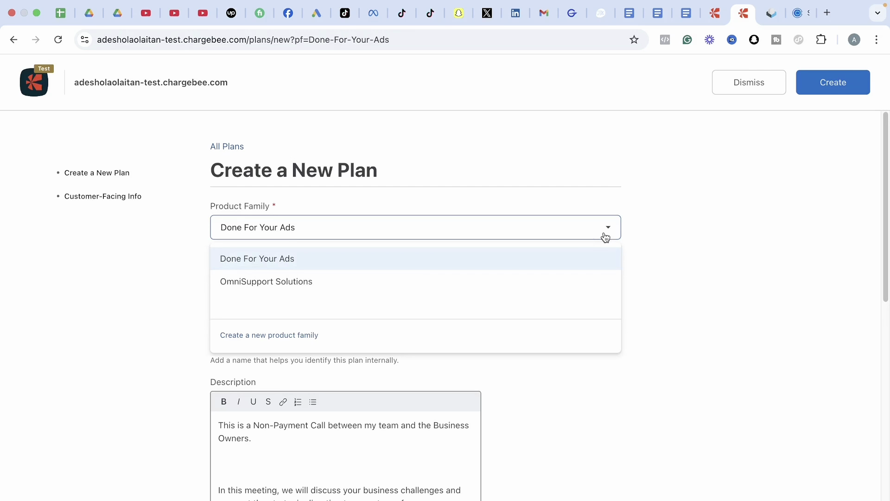
pyautogui.click(511, 254)
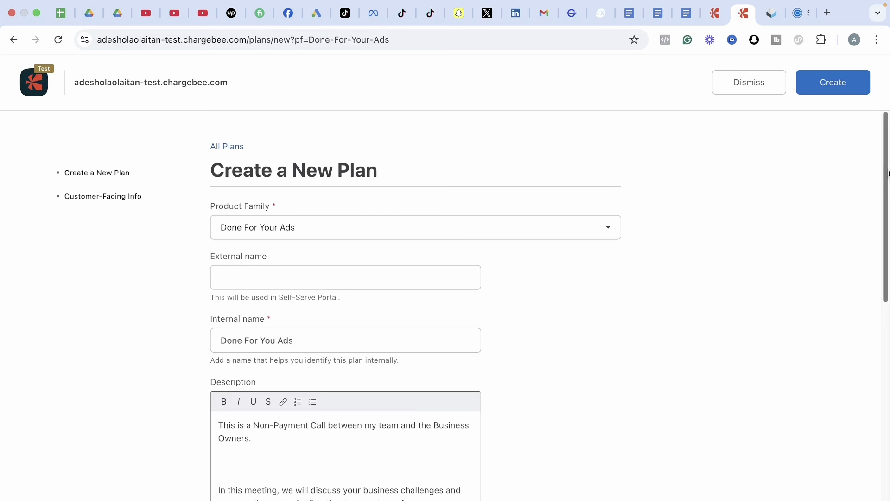
# Shorten the plan's unit of measure to 350/Session and create the plan.
pyautogui.moveTo(886, 227); pyautogui.dragTo(886, 480)
pyautogui.scroll(3, 887, 480)
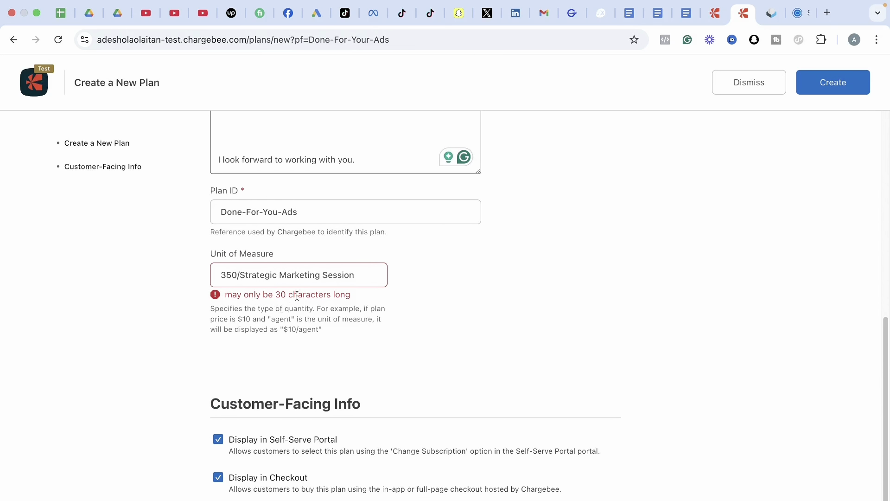
pyautogui.moveTo(351, 274); pyautogui.dragTo(332, 275)
pyautogui.click(334, 274)
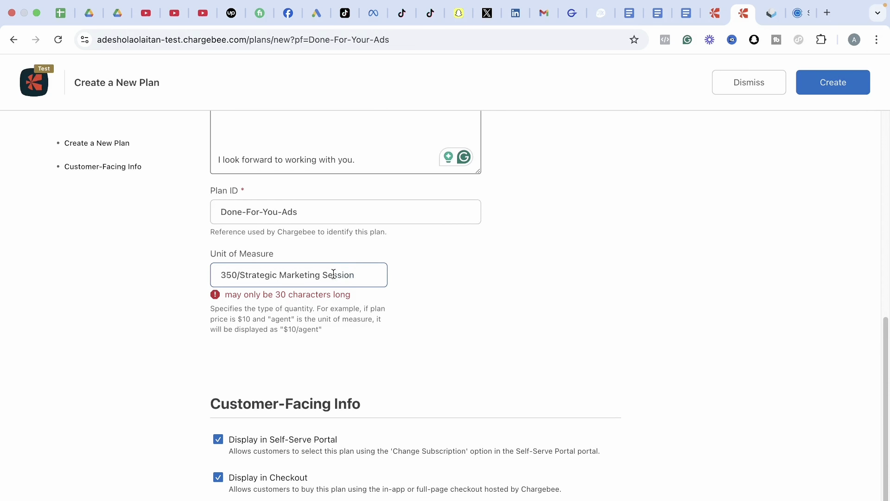
pyautogui.press('BackSpace')
pyautogui.press('BackSpace')
pyautogui.press('BackSpace')
pyautogui.press('BackSpace')
pyautogui.press('BackSpace')
pyautogui.press('BackSpace')
pyautogui.press('BackSpace')
pyautogui.press('BackSpace')
pyautogui.press('BackSpace')
pyautogui.press('BackSpace')
pyautogui.press('BackSpace')
pyautogui.press('BackSpace')
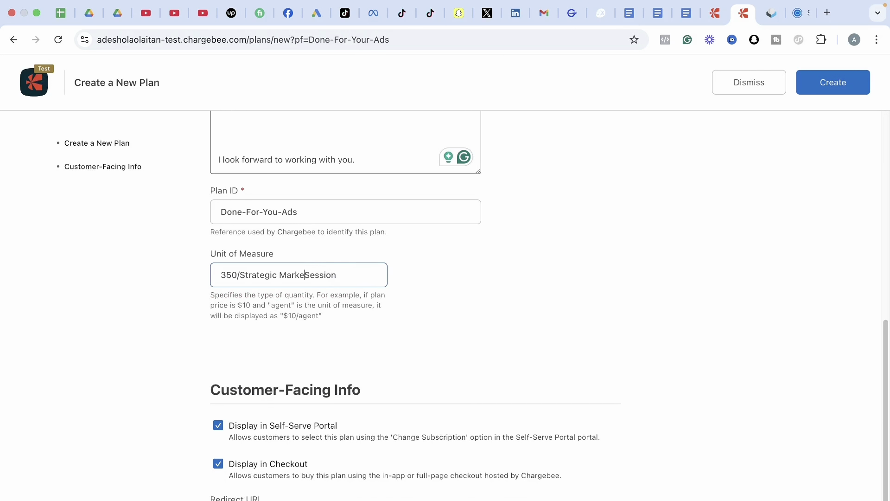
pyautogui.press('BackSpace')
pyautogui.press('BackSpace')
pyautogui.press('BackSpace')
pyautogui.press('BackSpace')
pyautogui.press('BackSpace')
pyautogui.press('BackSpace')
pyautogui.press('BackSpace')
pyautogui.press('BackSpace')
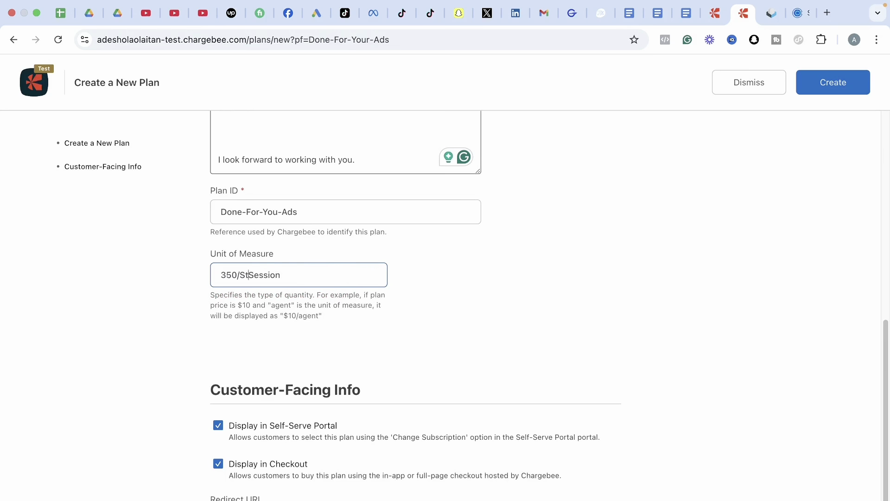
pyautogui.click(543, 328)
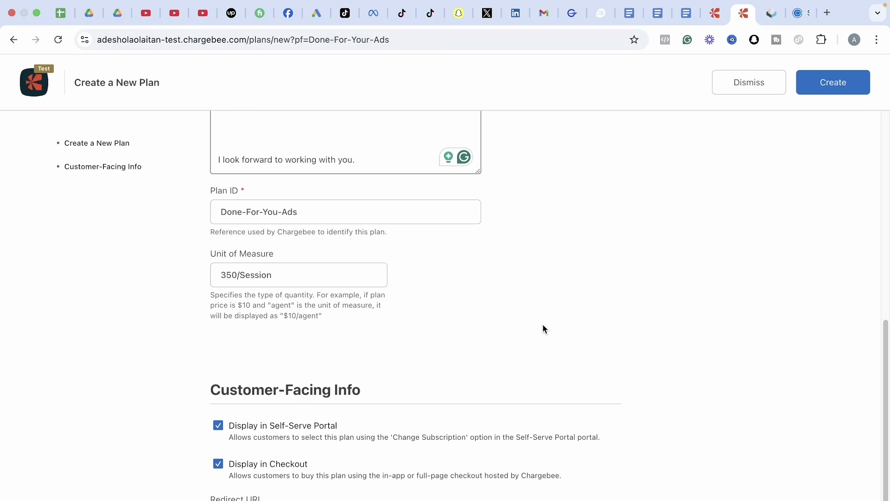
pyautogui.click(828, 85)
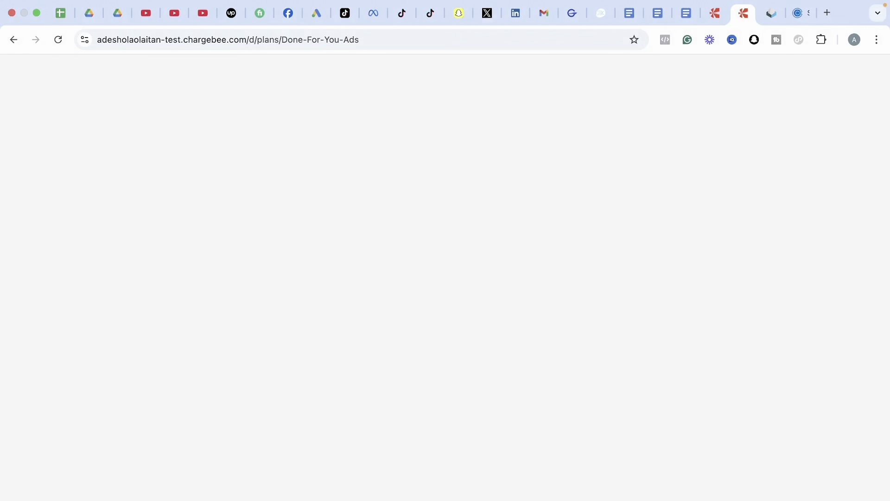
# Start a monthly GBP price point for the Done For You Ads plan, keeping the Flat Fee pricing model.
pyautogui.moveTo(858, 4)
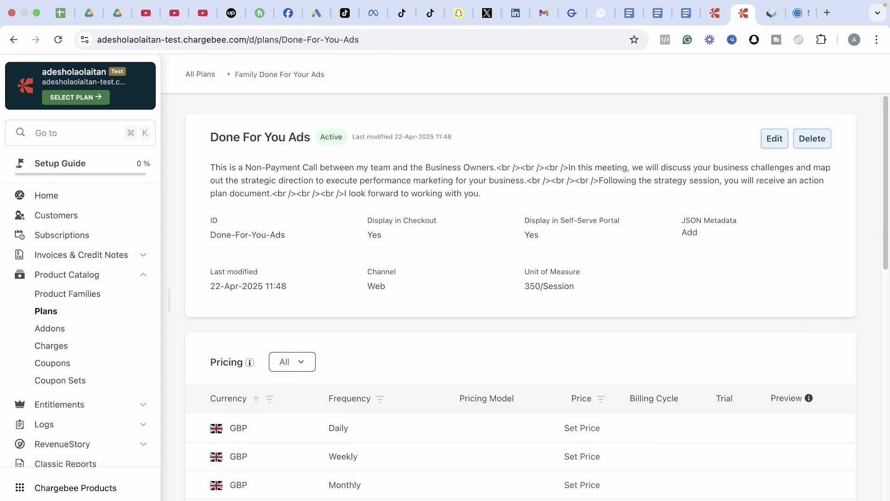
pyautogui.scroll(-3, 458, 395)
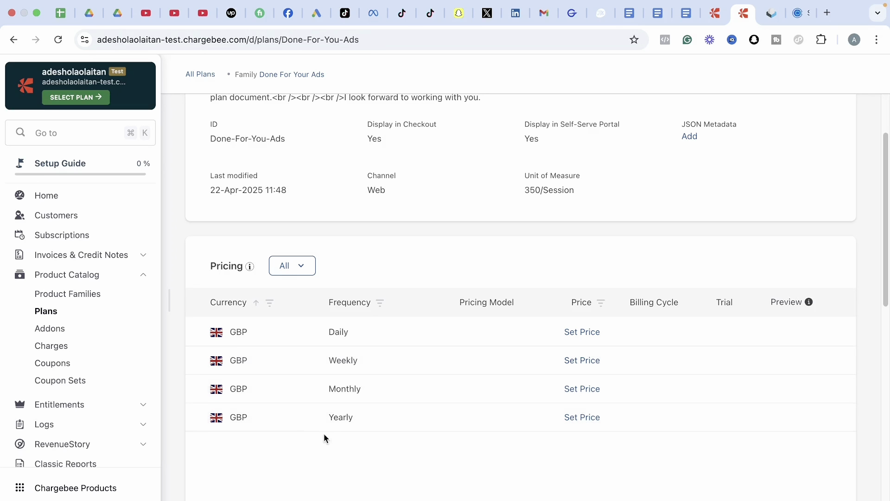
pyautogui.click(574, 391)
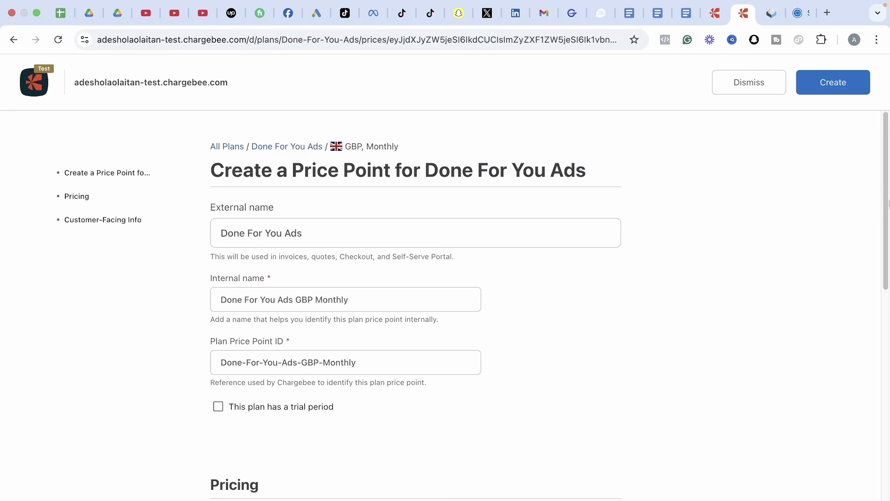
pyautogui.scroll(-8, 888, 202)
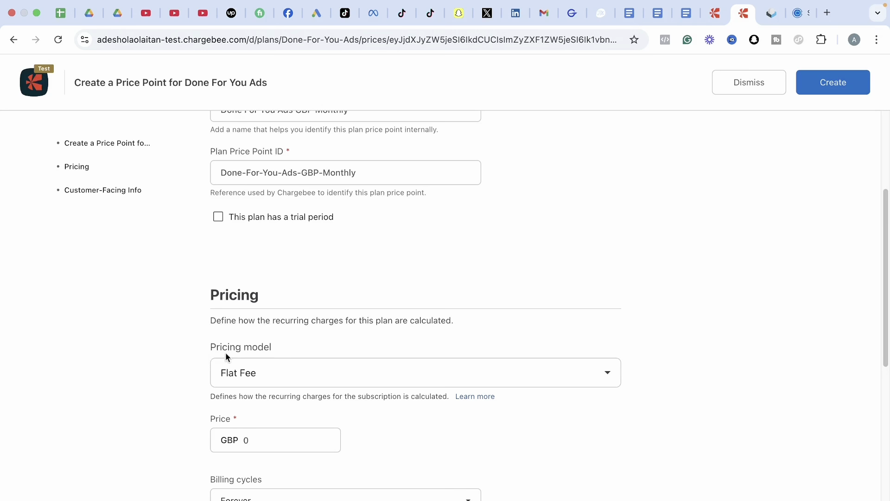
pyautogui.click(375, 382)
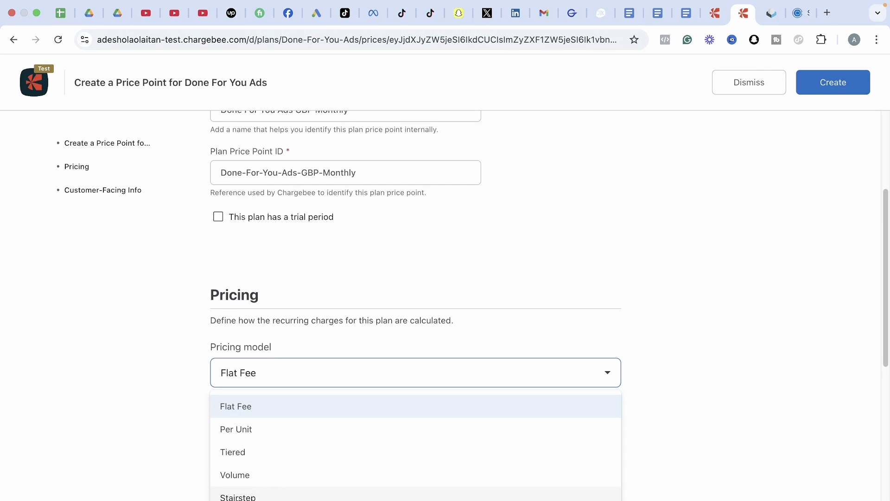
pyautogui.click(161, 454)
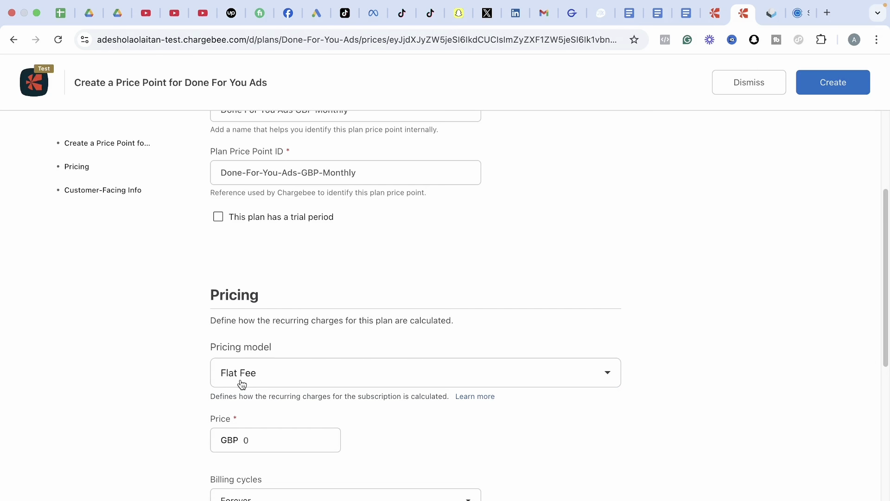
# Set the monthly price point's price to GBP 350.
pyautogui.click(255, 437)
pyautogui.press('BackSpace')
pyautogui.write('3')
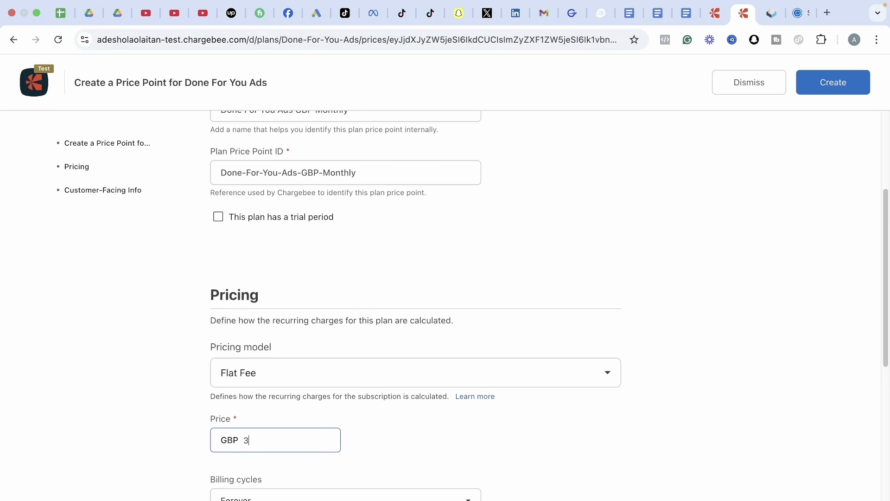
pyautogui.write('50')
pyautogui.click(529, 473)
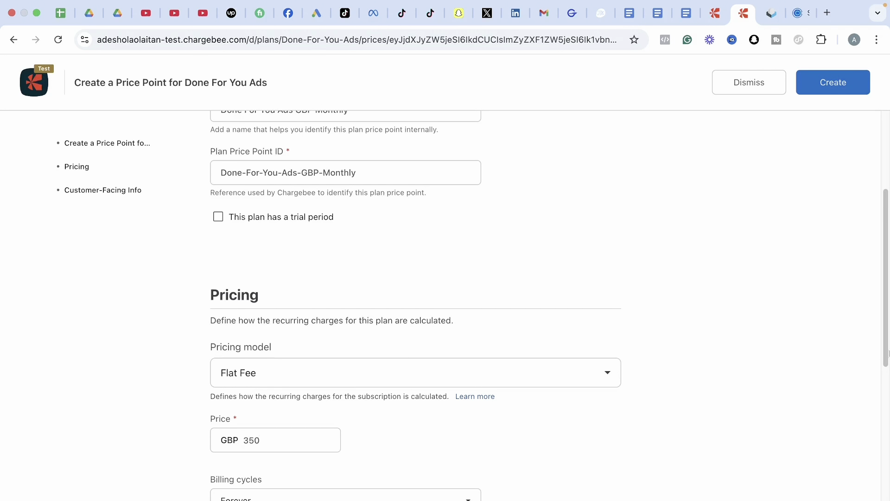
# Set the price point's billing cycles to Fixed with 6 cycles.
pyautogui.scroll(-3, 888, 354)
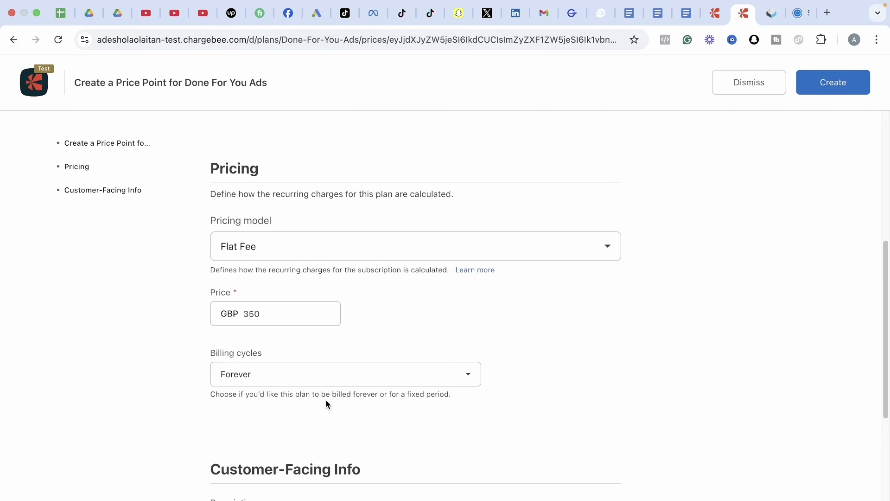
pyautogui.click(407, 385)
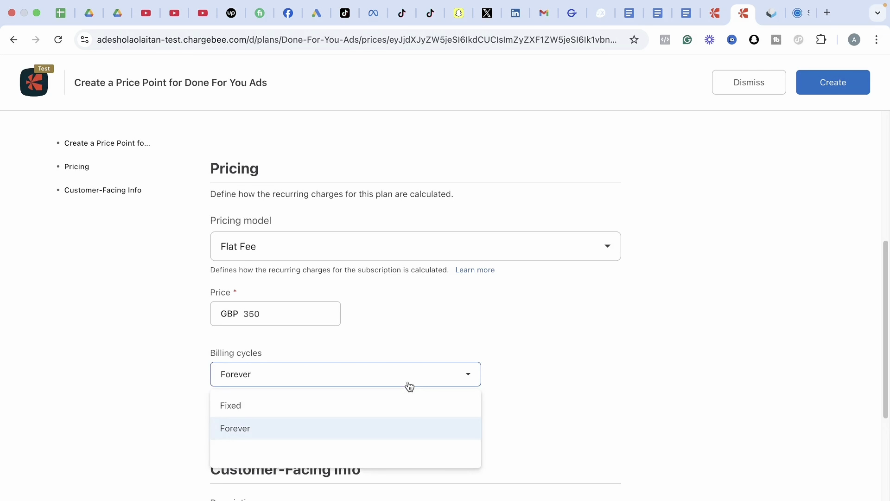
pyautogui.click(335, 408)
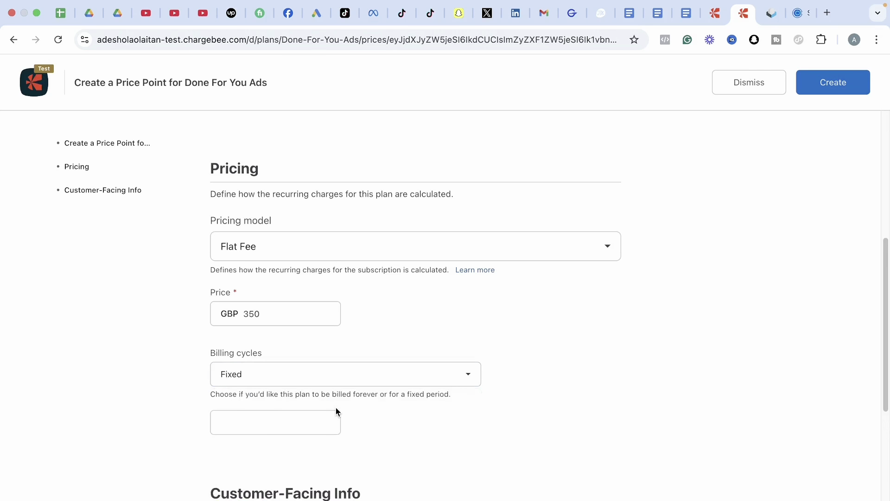
pyautogui.click(299, 425)
pyautogui.write('6')
pyautogui.click(456, 425)
# Enable showing the price point's description on invoices.
pyautogui.moveTo(885, 312); pyautogui.dragTo(887, 395)
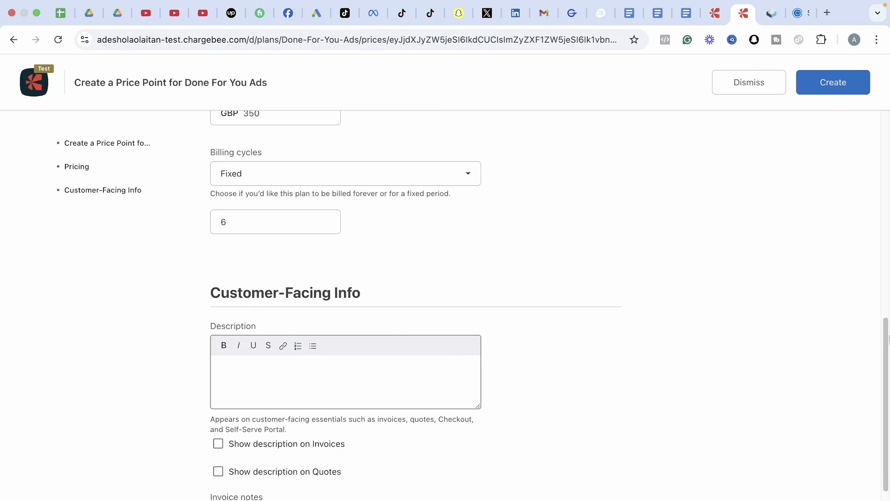
pyautogui.scroll(-2, 887, 338)
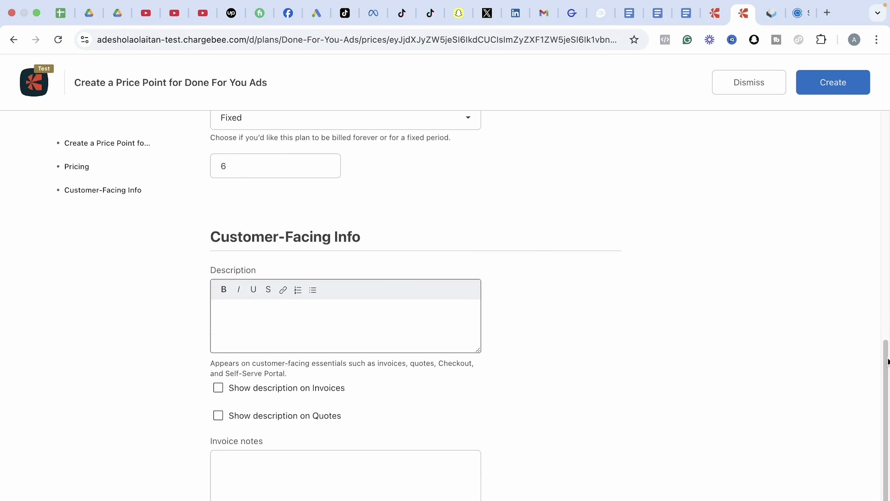
pyautogui.click(218, 390)
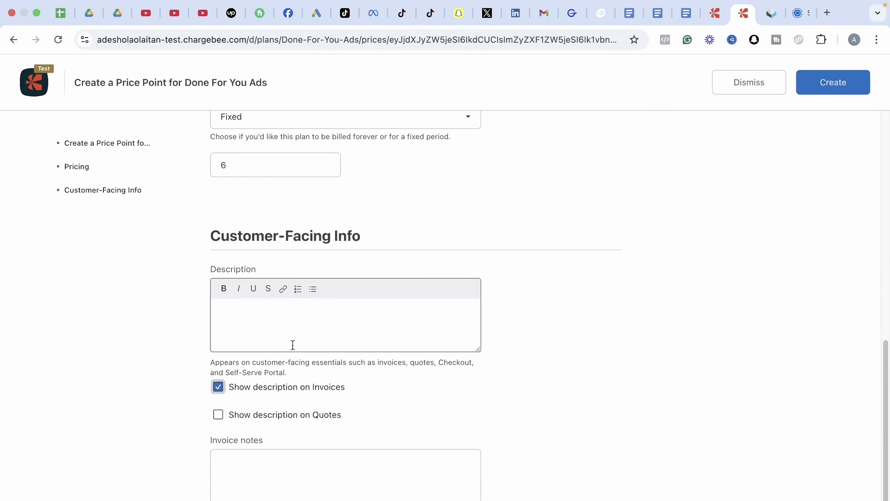
# Copy "Following the strategy session, you will receive an action plan document." from the Calendly booking page into the Chargebee price point's customer-facing description.
pyautogui.click(282, 333)
pyautogui.click(800, 13)
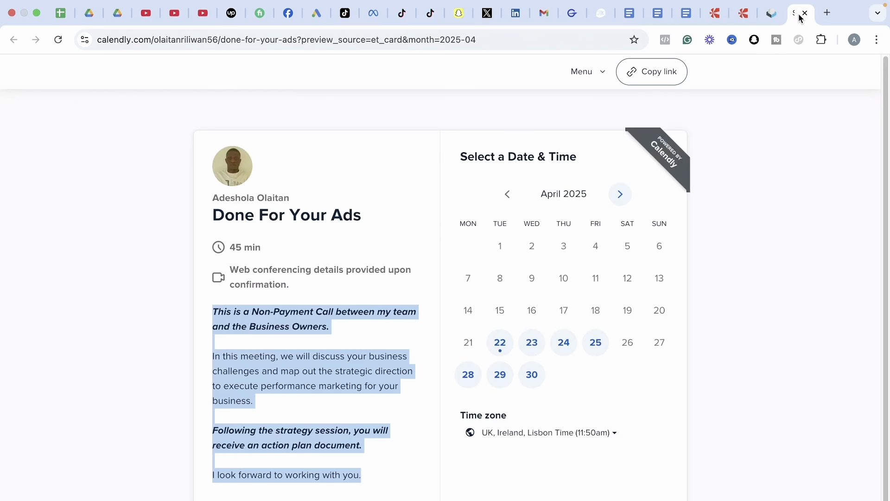
pyautogui.click(328, 323)
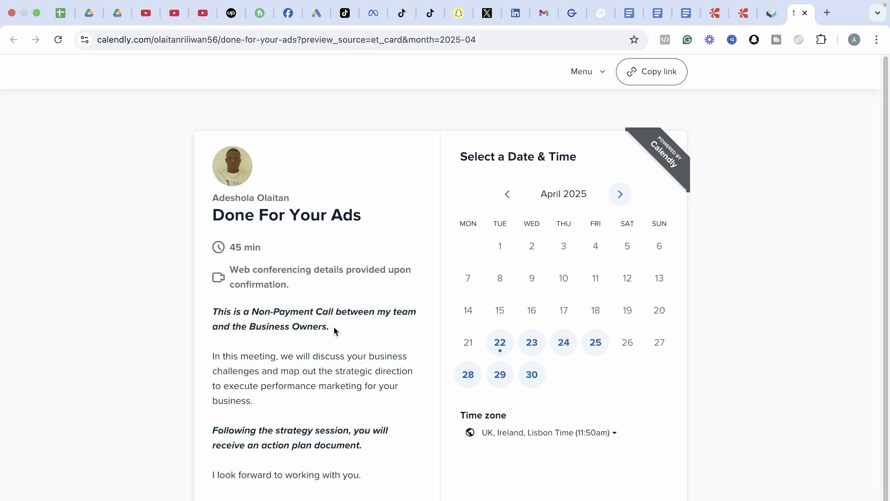
pyautogui.moveTo(333, 326); pyautogui.dragTo(237, 307)
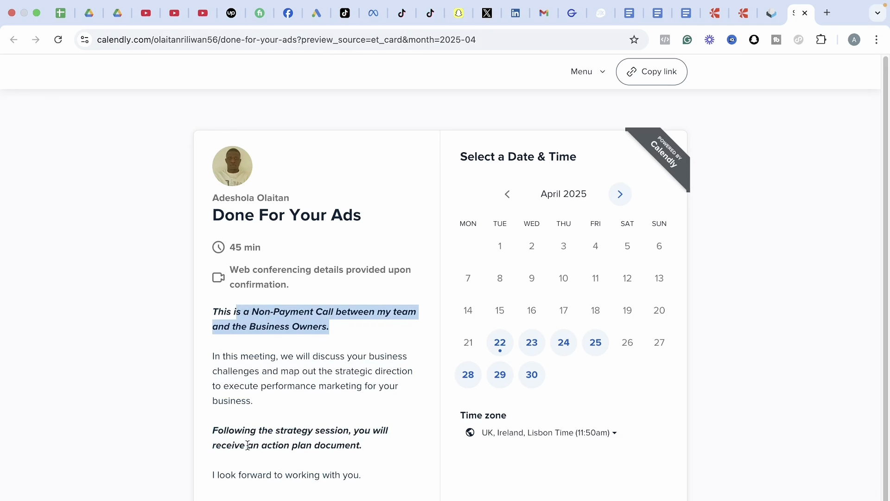
pyautogui.click(222, 441)
pyautogui.moveTo(212, 429); pyautogui.dragTo(365, 452)
pyautogui.press('cmd+c')
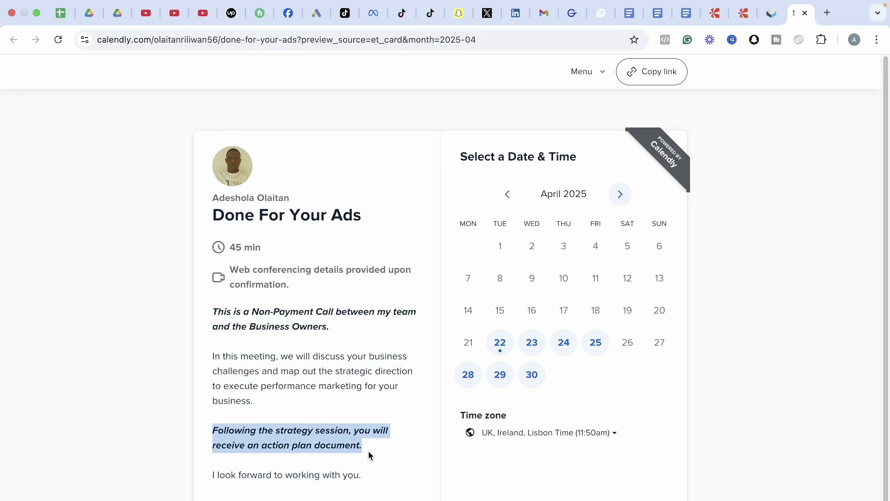
pyautogui.click(743, 13)
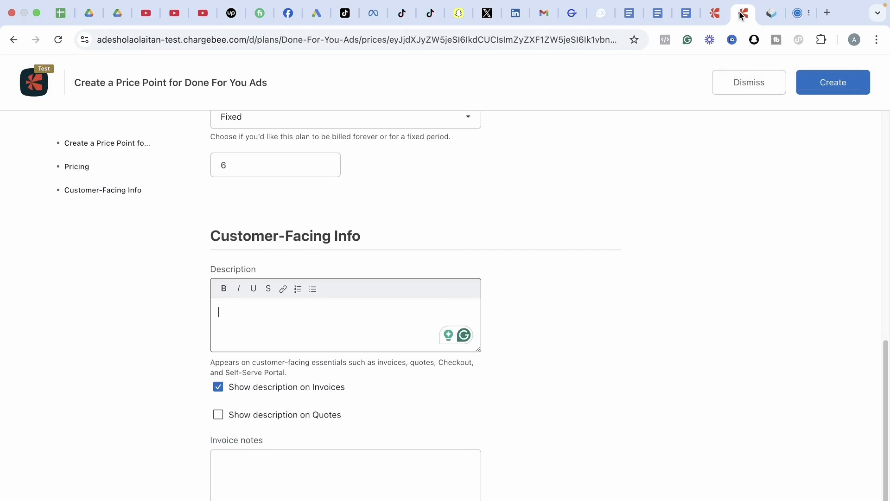
pyautogui.click(271, 342)
pyautogui.press('cmd+v')
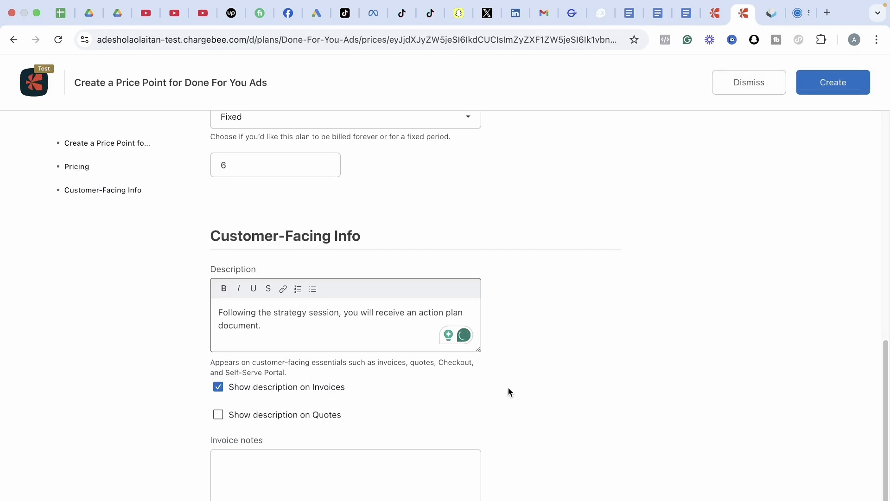
# Review the monthly price point's invoice notes, pricing and names, and create the price point.
pyautogui.moveTo(886, 376); pyautogui.dragTo(886, 406)
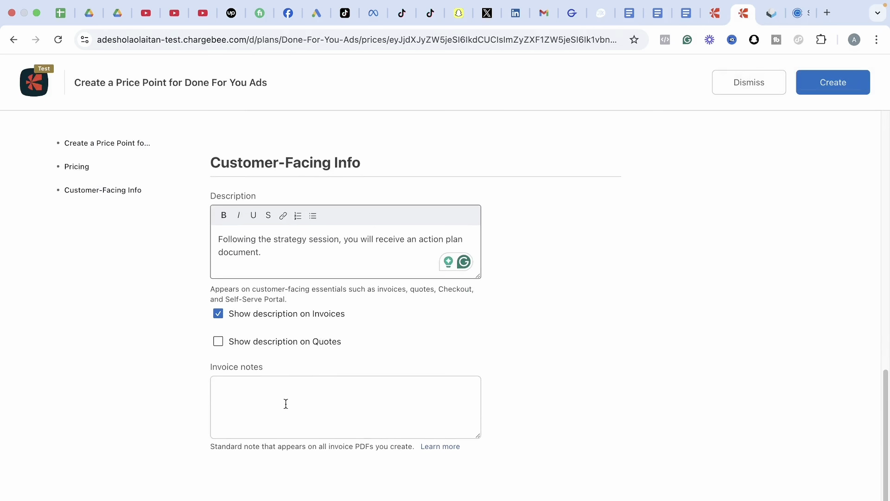
pyautogui.moveTo(887, 387); pyautogui.dragTo(887, 251)
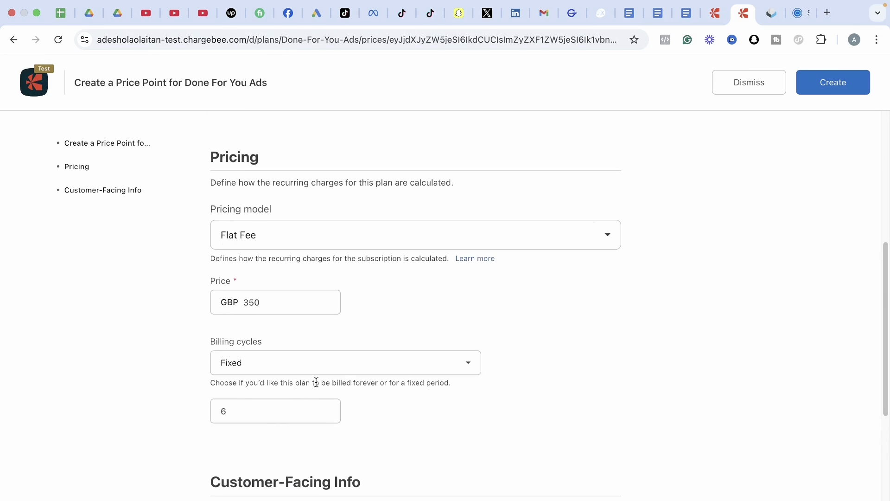
pyautogui.scroll(7, 886, 277)
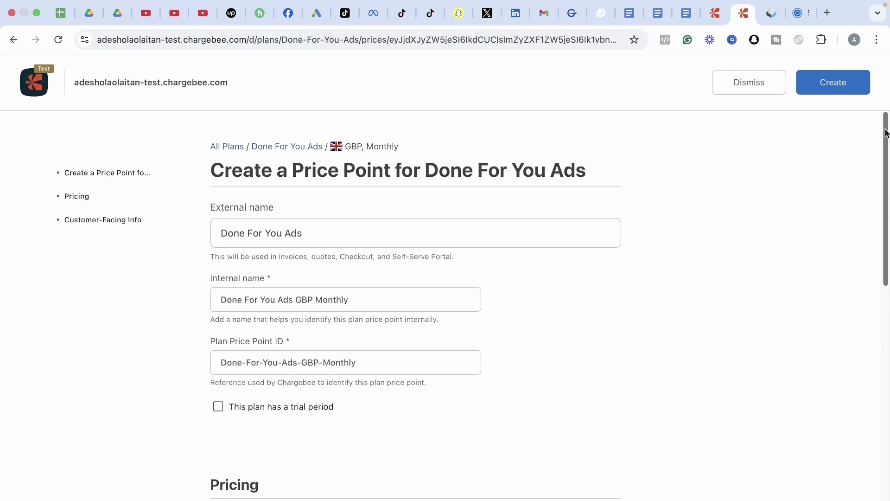
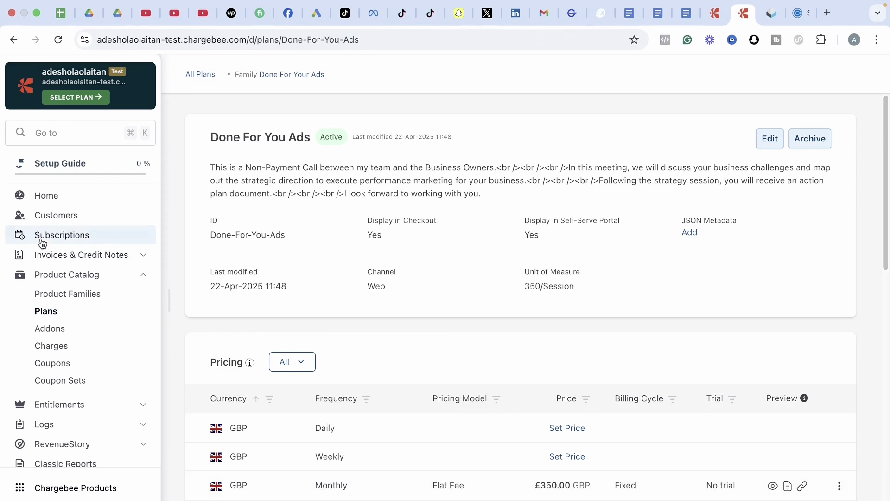
# Start a new subscription from the Subscriptions page and choose to create a new customer for it.
pyautogui.click(42, 241)
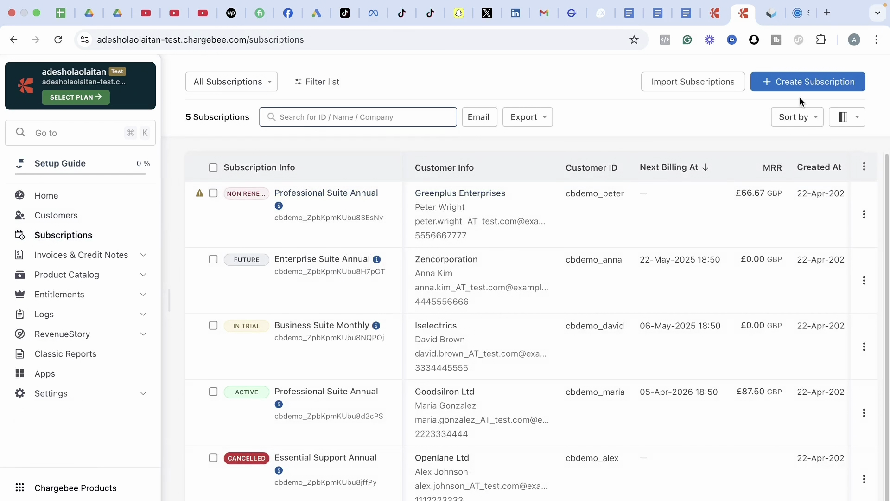
pyautogui.click(801, 83)
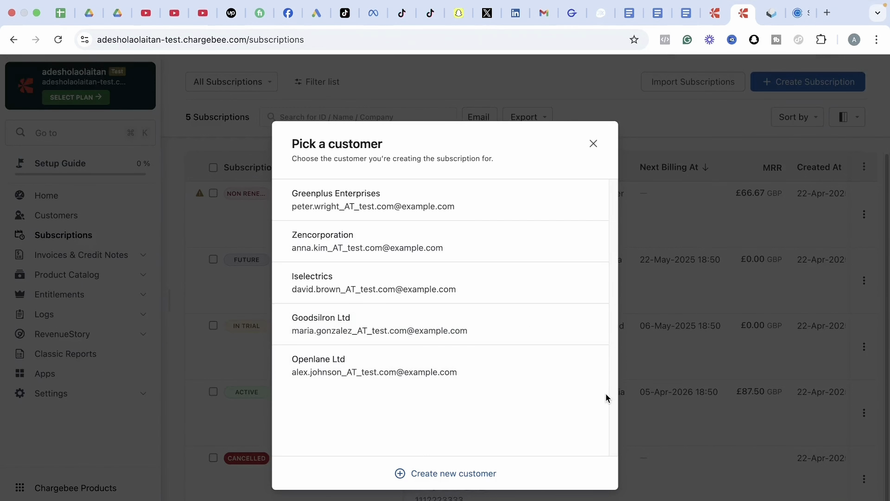
pyautogui.click(421, 474)
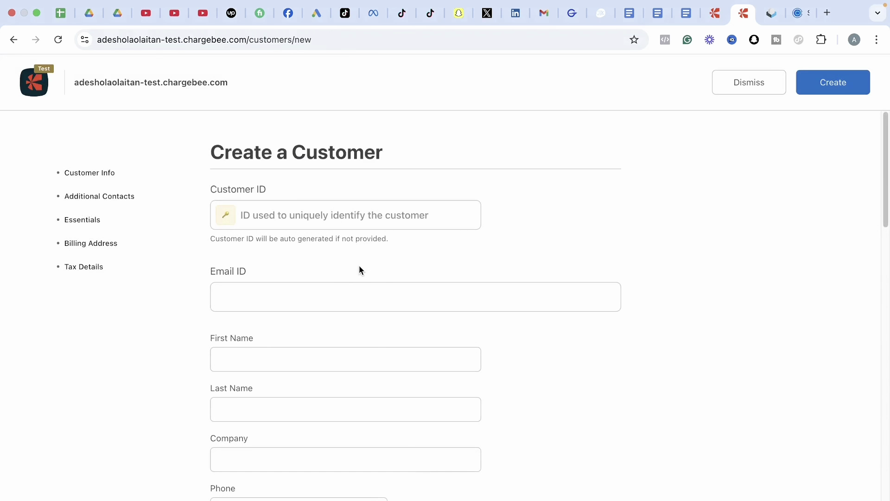
# Fill in the new customer's email, first name, last name and phone number from the saved autofill details.
pyautogui.click(334, 219)
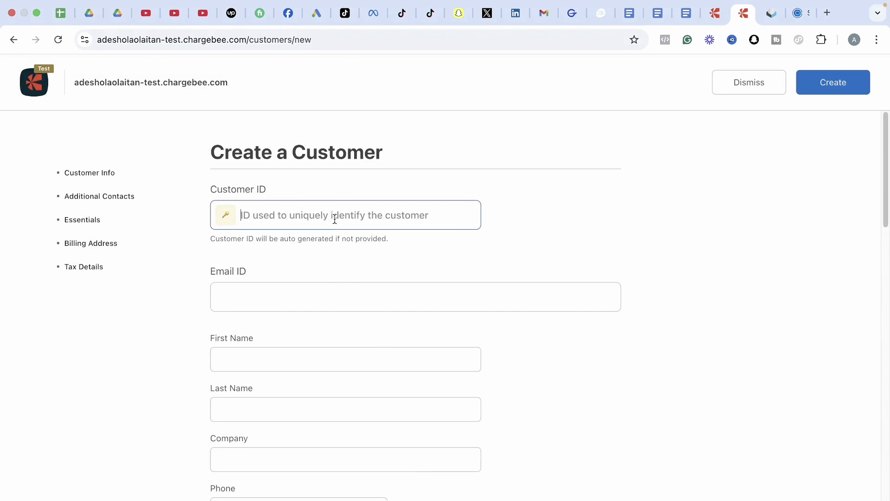
pyautogui.click(316, 290)
pyautogui.click(340, 335)
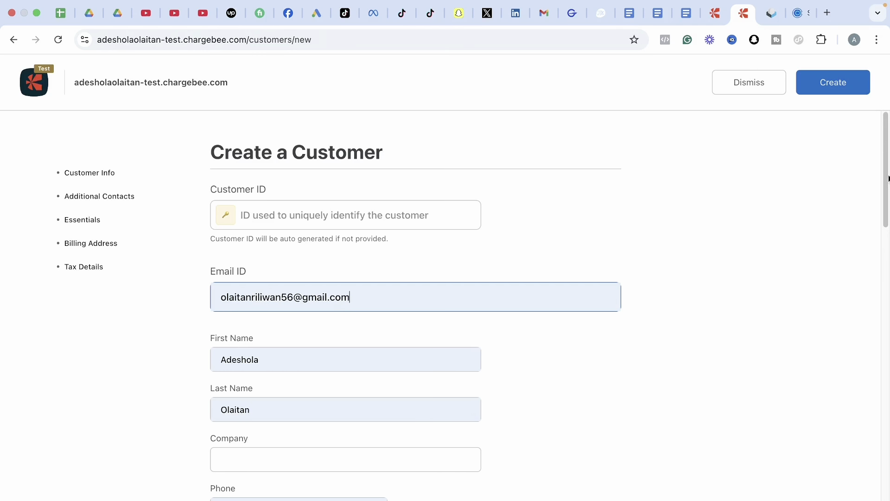
# Set the customer's language to English and the billing address country to United Kingdom.
pyautogui.moveTo(886, 180); pyautogui.dragTo(887, 268)
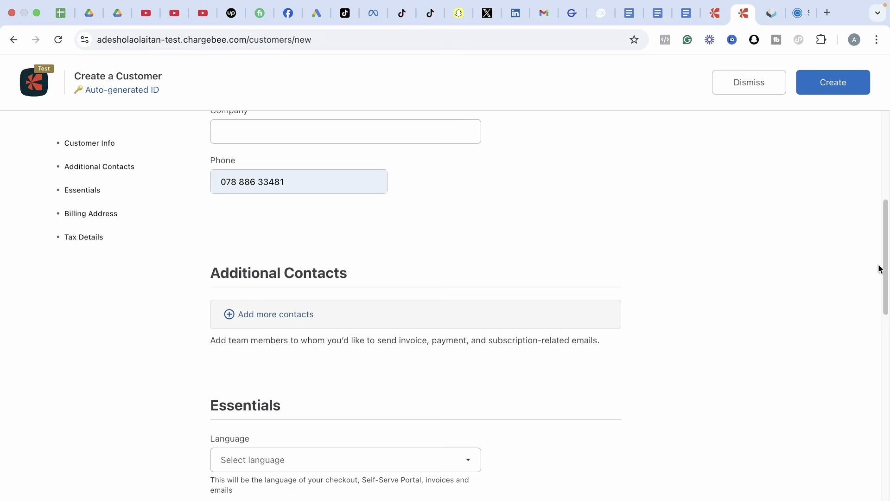
pyautogui.moveTo(886, 258); pyautogui.dragTo(885, 309)
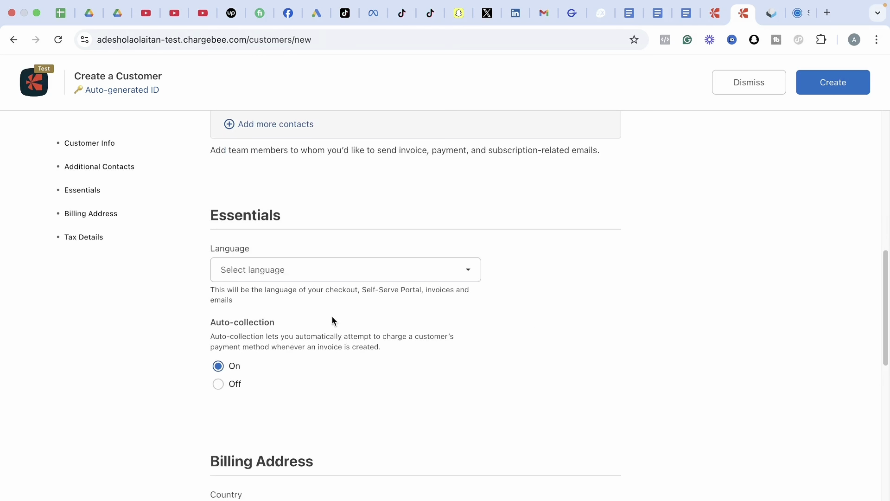
pyautogui.click(268, 272)
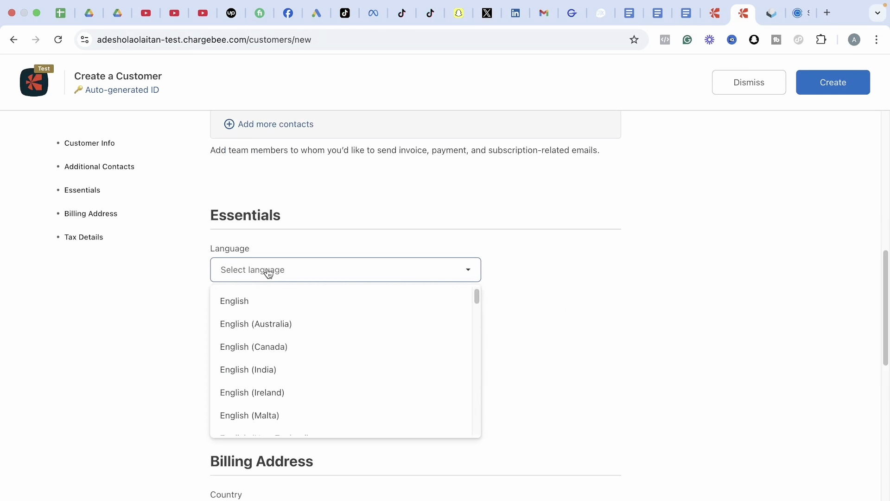
pyautogui.click(243, 301)
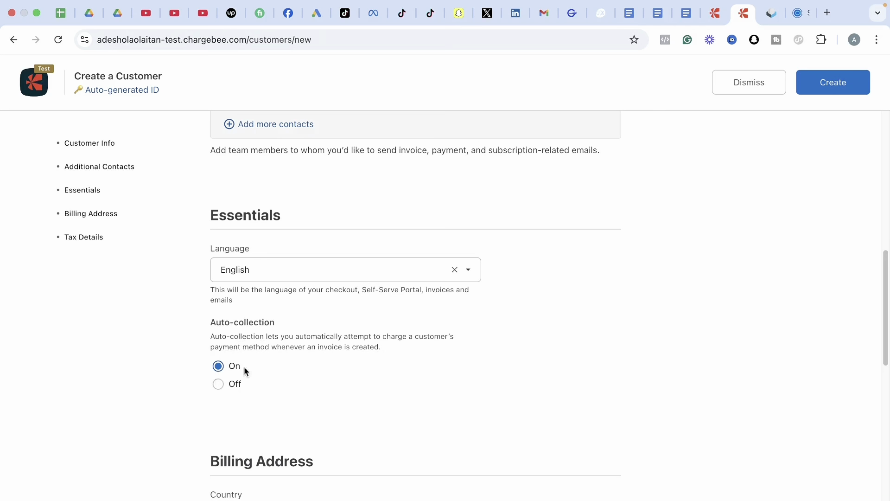
pyautogui.scroll(-4, 876, 323)
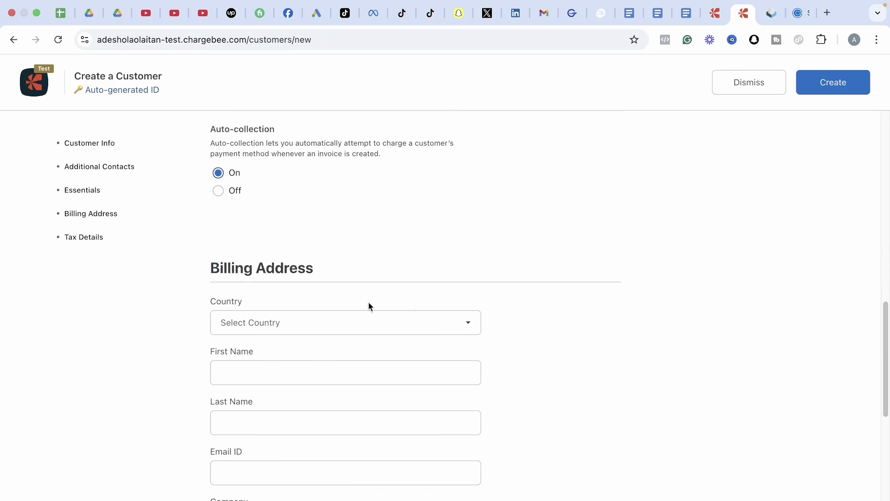
pyautogui.click(353, 332)
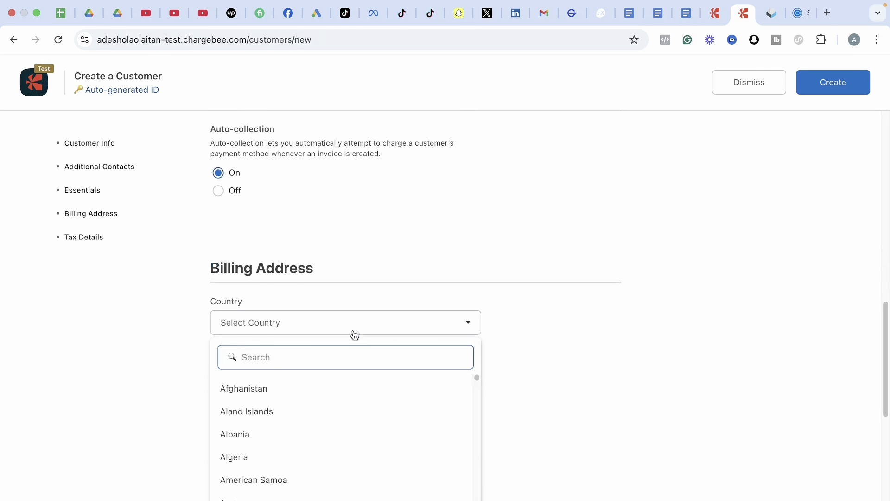
pyautogui.write('united')
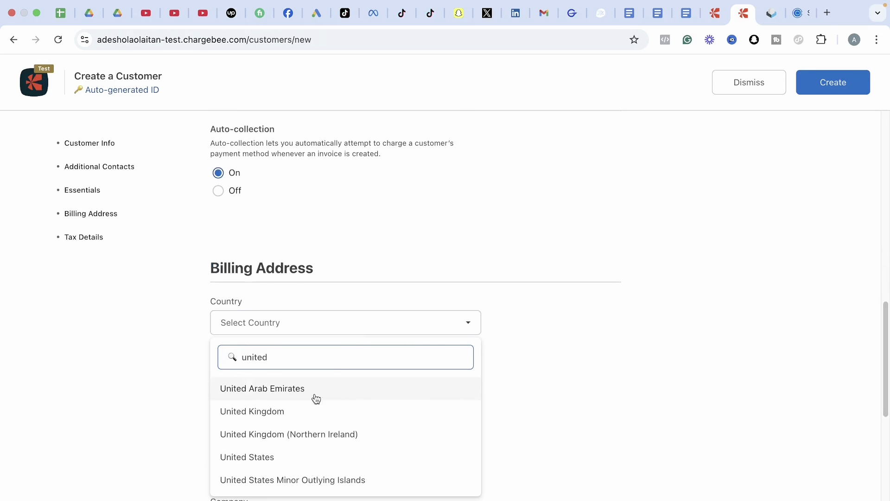
pyautogui.click(292, 417)
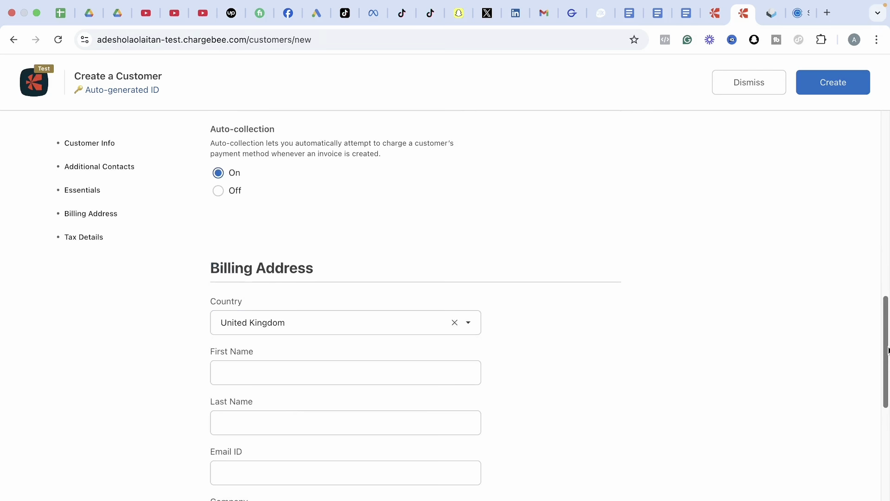
# Review the entered customer details, create the customer and look over the new customer's profile.
pyautogui.moveTo(887, 348); pyautogui.dragTo(850, 365)
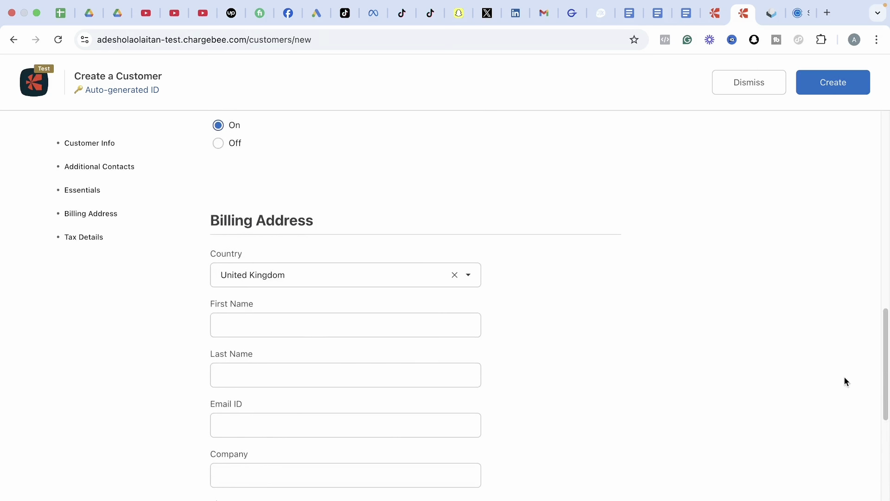
pyautogui.moveTo(885, 366); pyautogui.dragTo(885, 167)
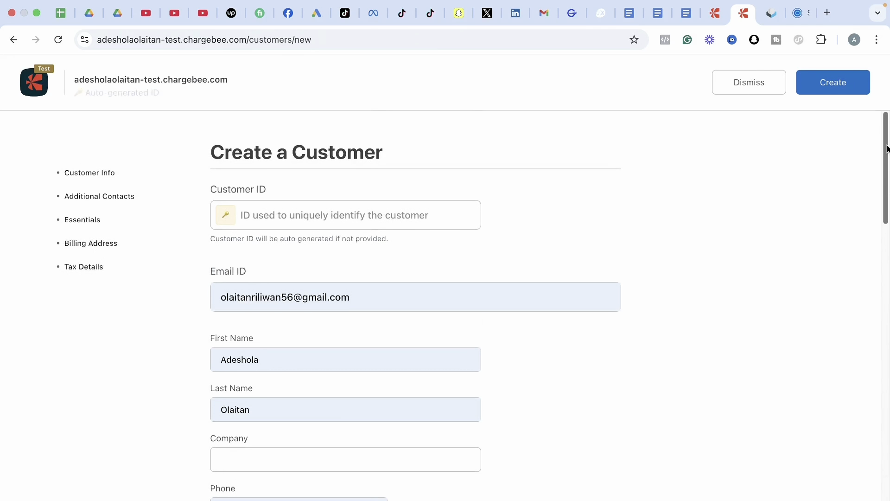
pyautogui.click(833, 87)
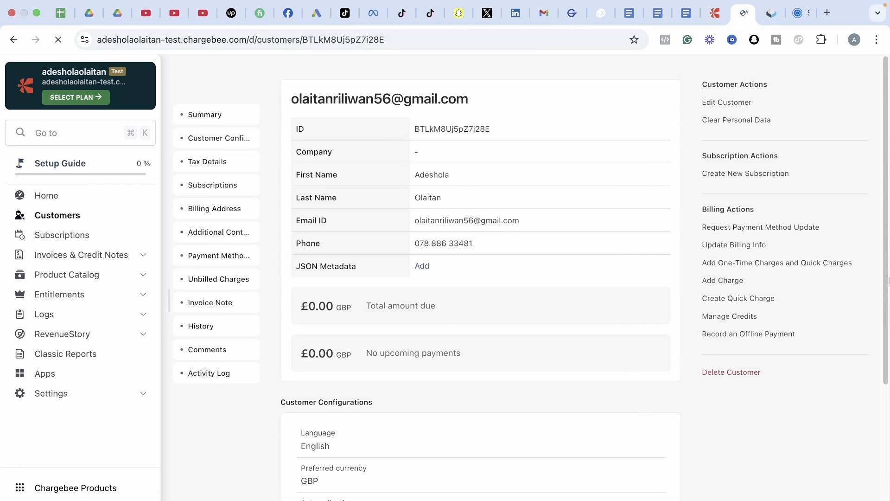
pyautogui.scroll(-5, 439, 351)
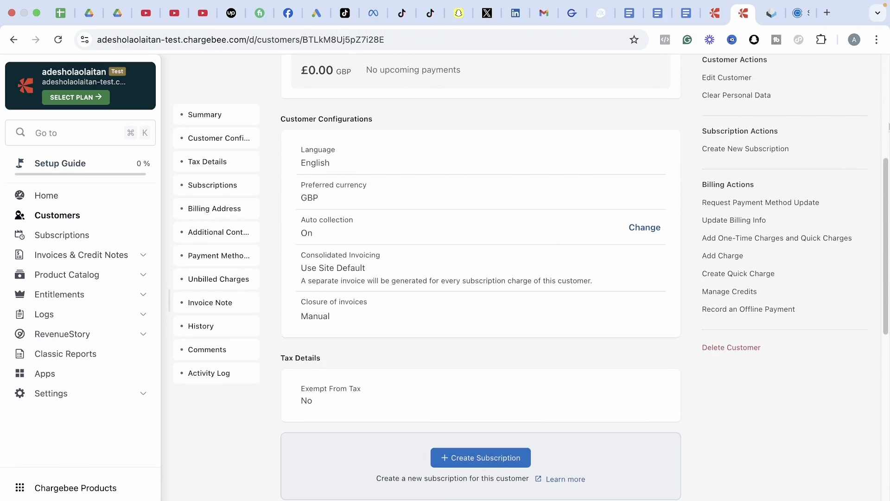
pyautogui.click(887, 141)
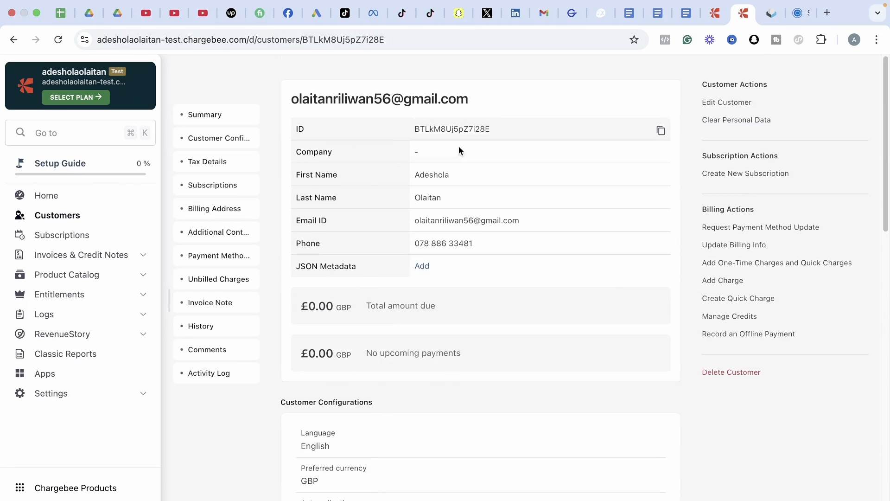
# Start a new subscription from the Subscriptions page for the newly created customer.
pyautogui.click(45, 238)
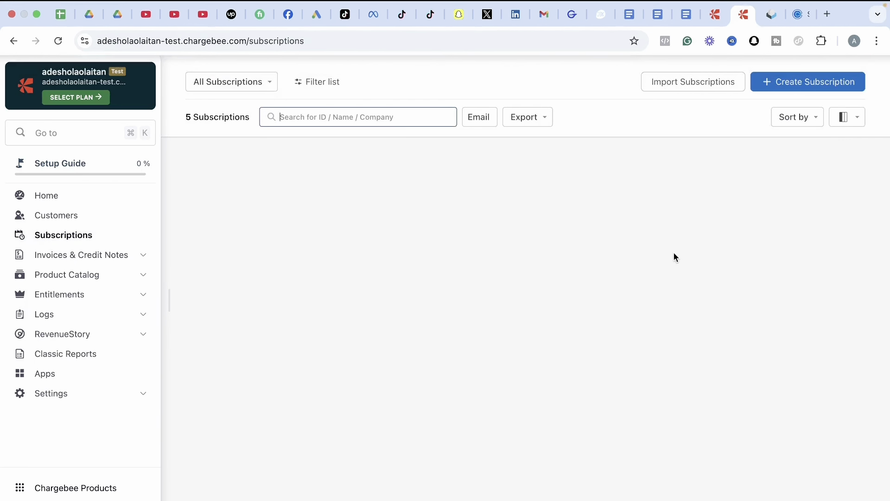
pyautogui.click(793, 84)
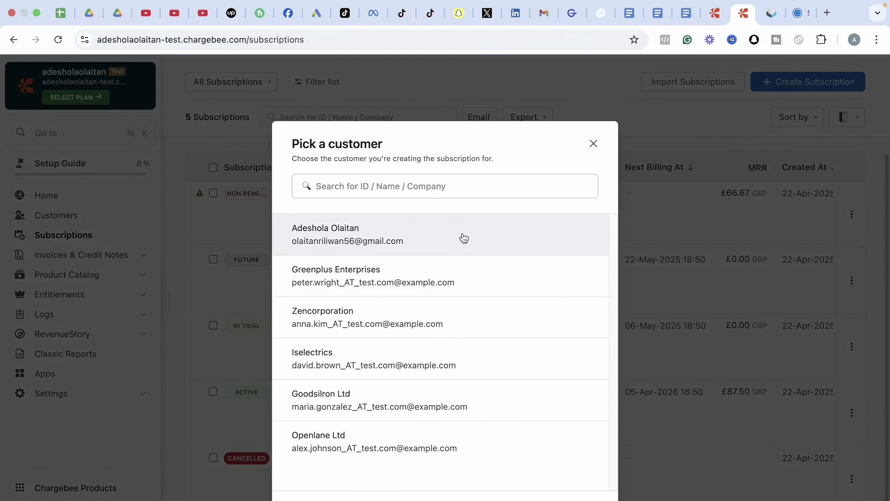
pyautogui.click(394, 243)
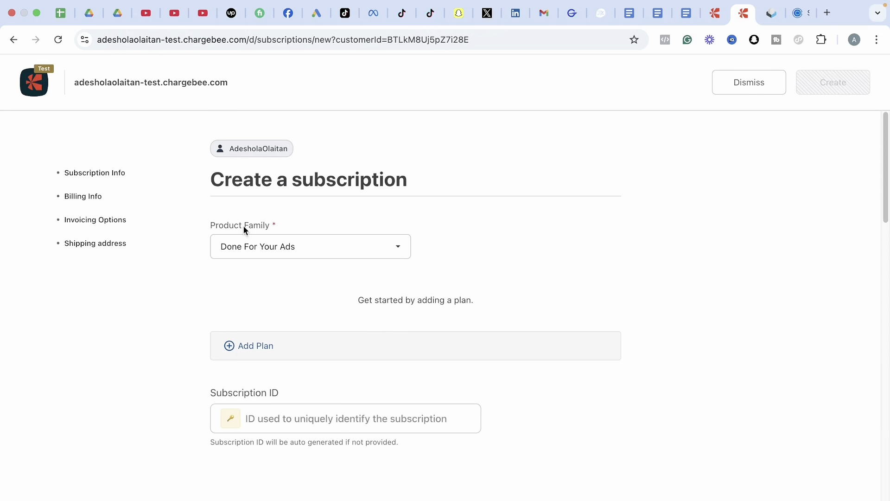
# Select the Done For Your Ads product family and add the Done For You Ads plan in GBP with monthly billing.
pyautogui.click(333, 253)
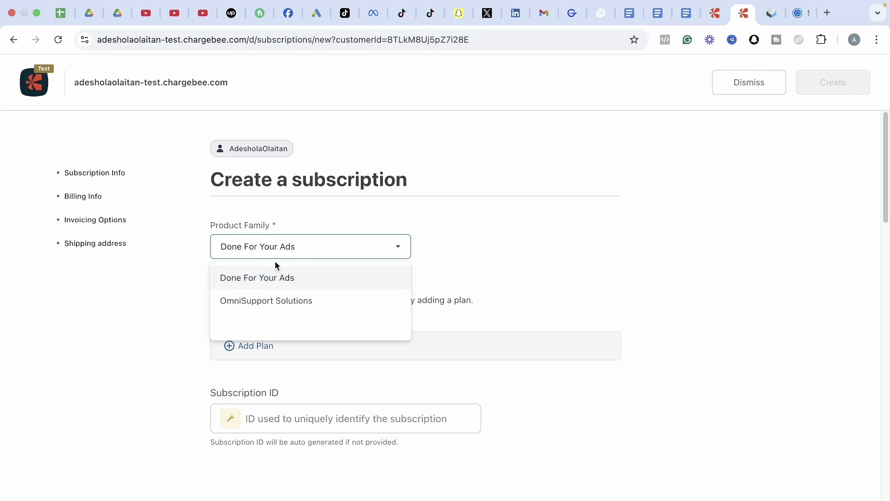
pyautogui.click(229, 288)
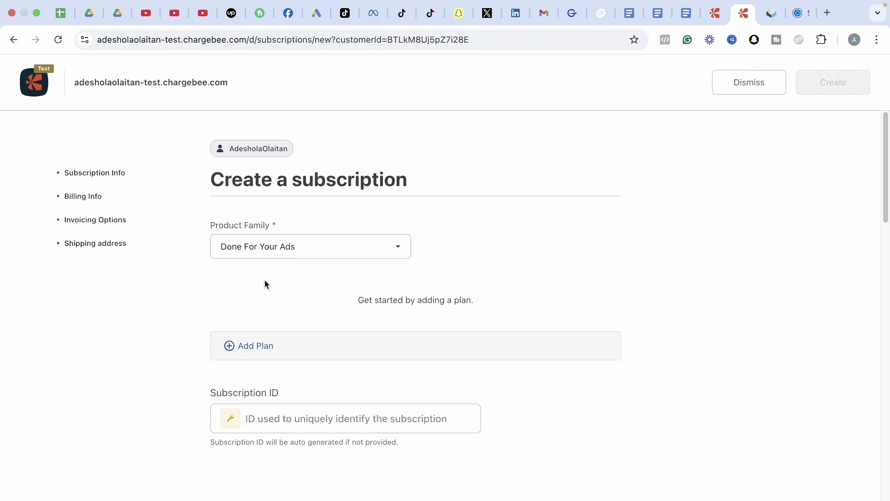
pyautogui.scroll(-3, 879, 180)
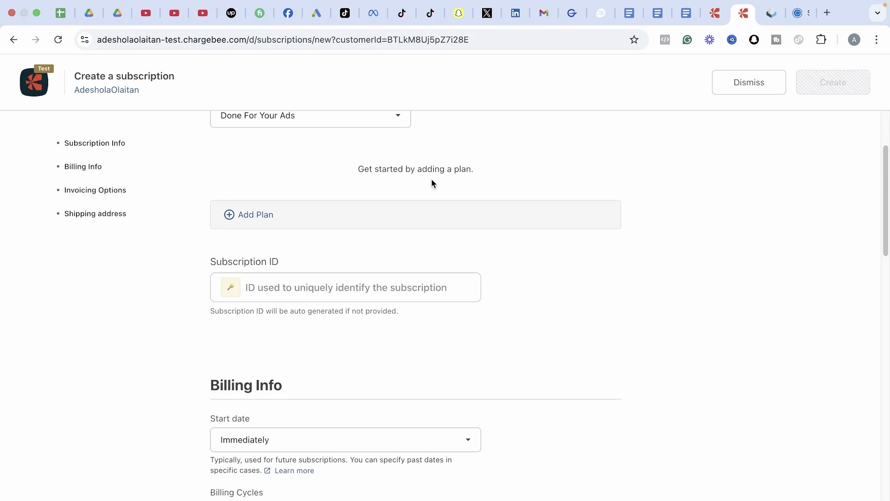
pyautogui.click(250, 216)
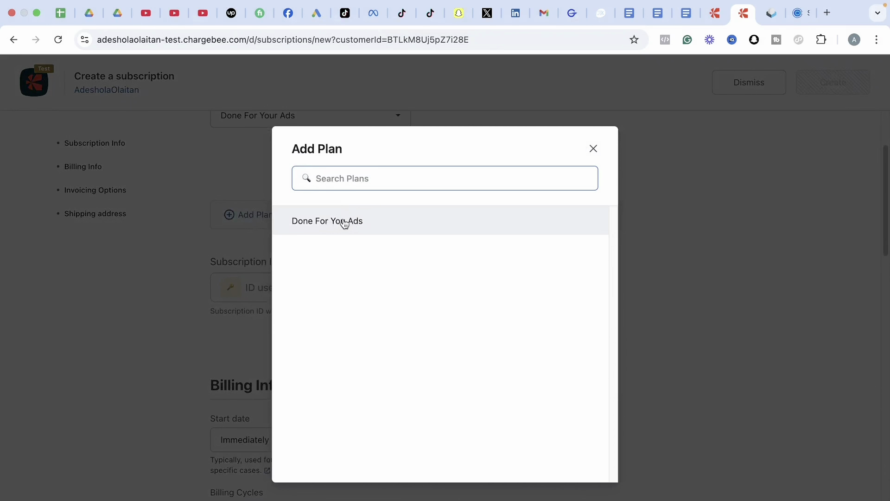
pyautogui.click(339, 221)
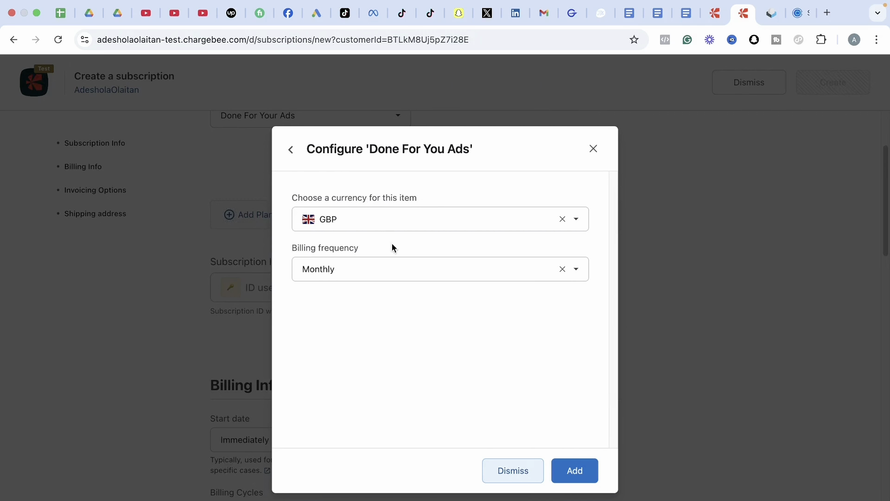
pyautogui.click(575, 474)
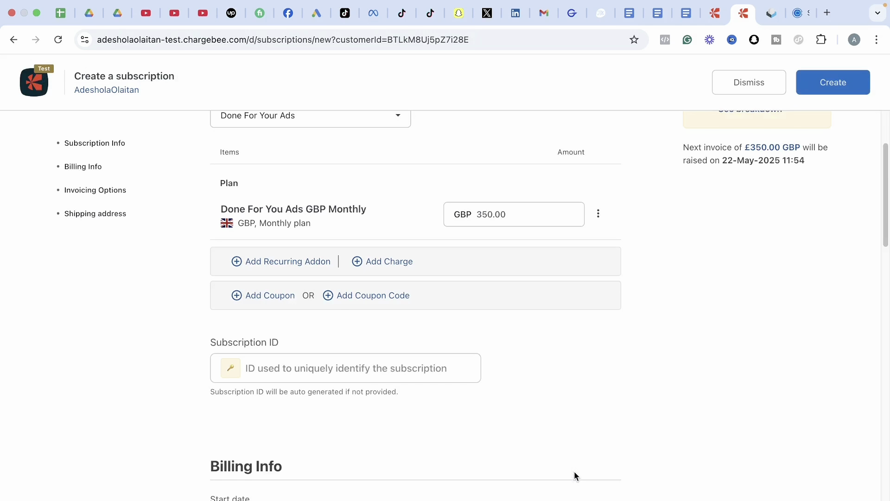
pyautogui.moveTo(886, 207); pyautogui.dragTo(886, 172)
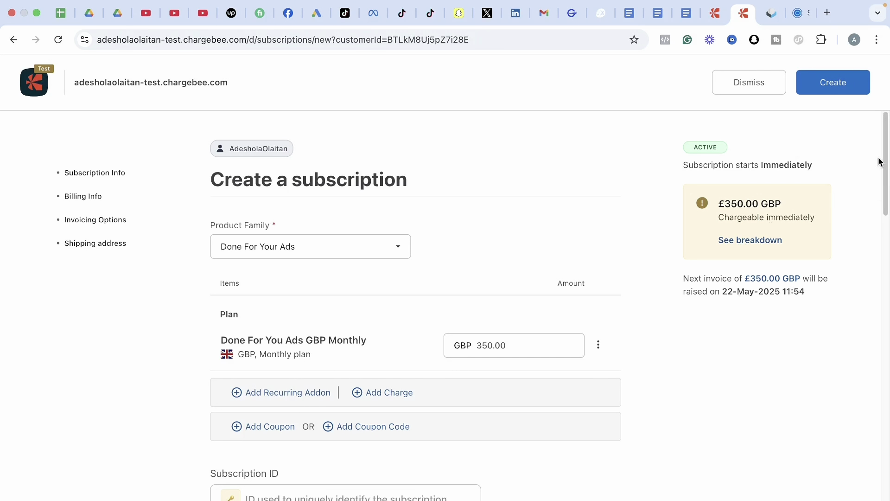
# Switch the subscription's start date in the billing info from Immediately to the Choose Date option.
pyautogui.moveTo(887, 159); pyautogui.dragTo(887, 246)
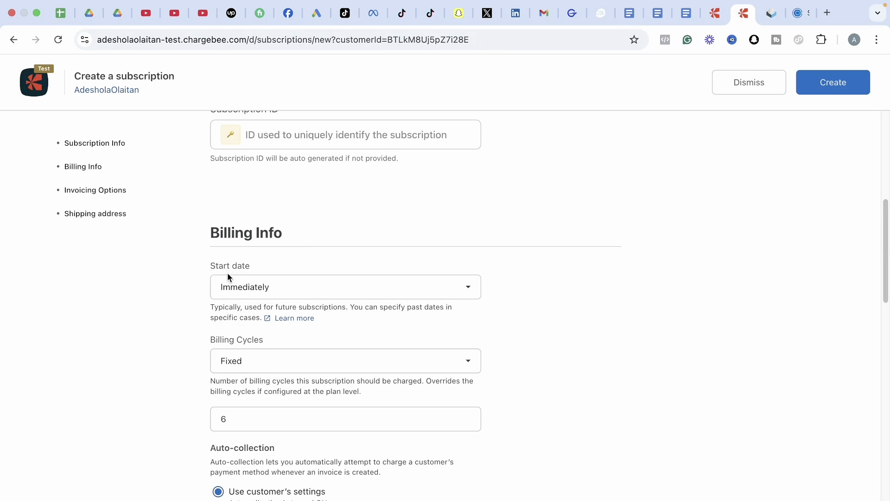
pyautogui.click(323, 293)
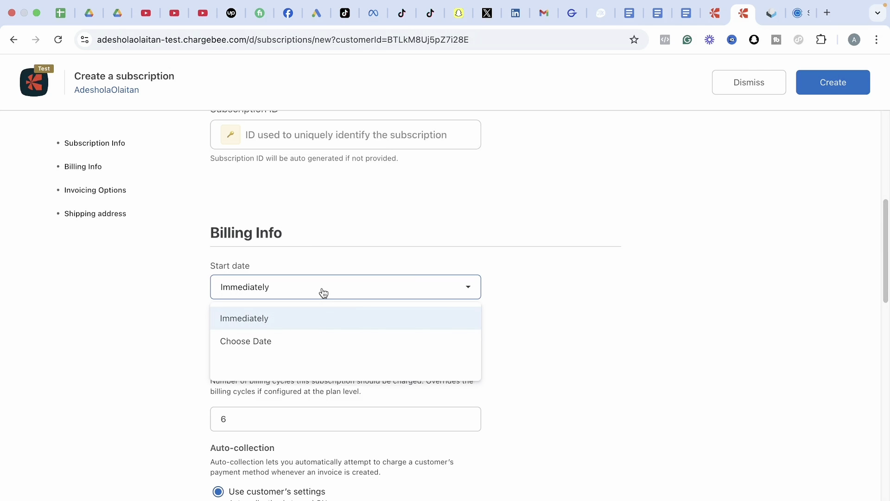
pyautogui.click(247, 343)
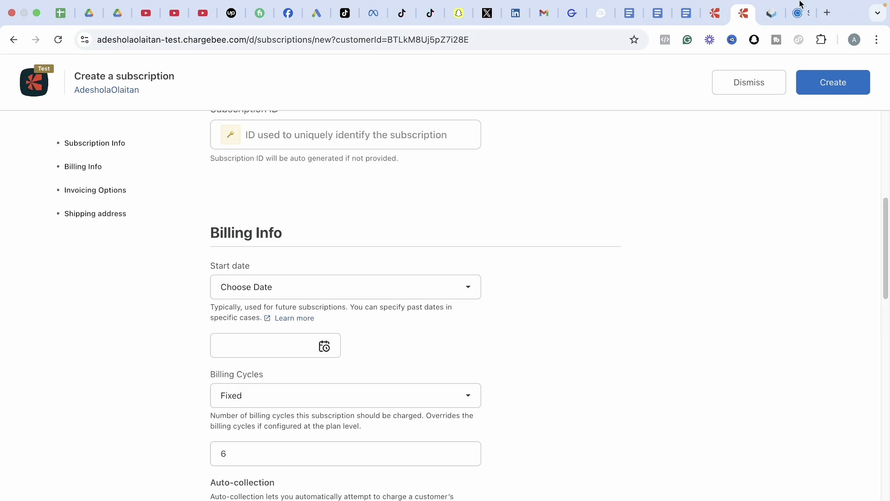
pyautogui.click(324, 349)
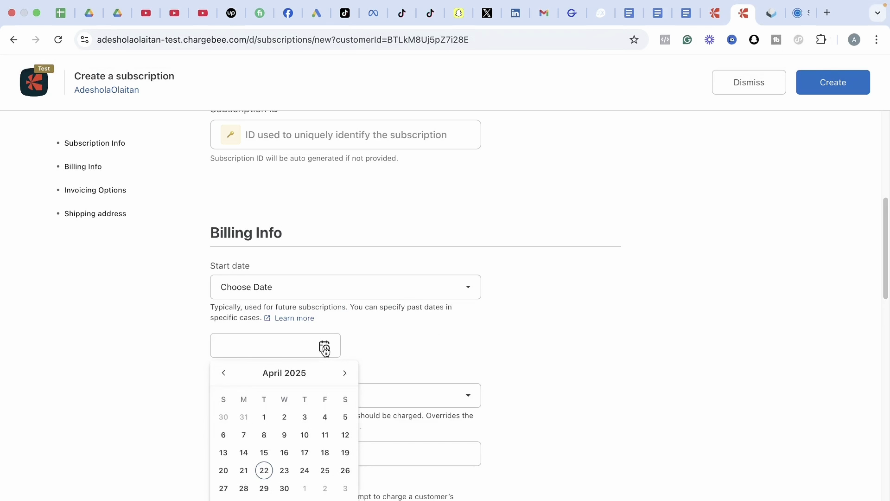
pyautogui.click(304, 490)
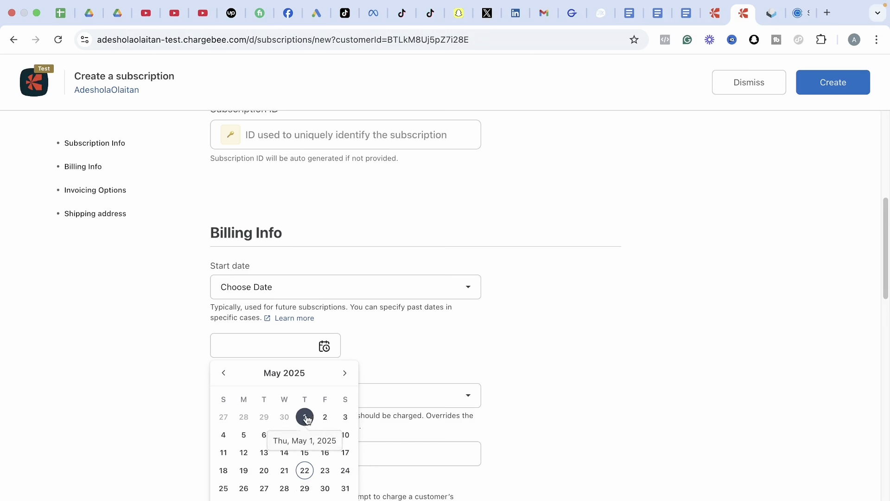
pyautogui.click(442, 352)
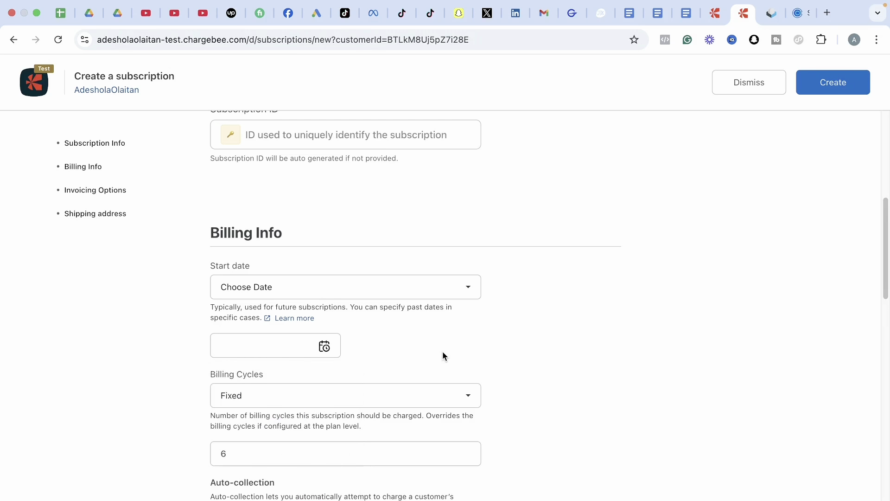
# Set the subscription's start date to 1 May 2025 at 00:00:00 and apply it.
pyautogui.click(328, 347)
pyautogui.scroll(-3, 887, 238)
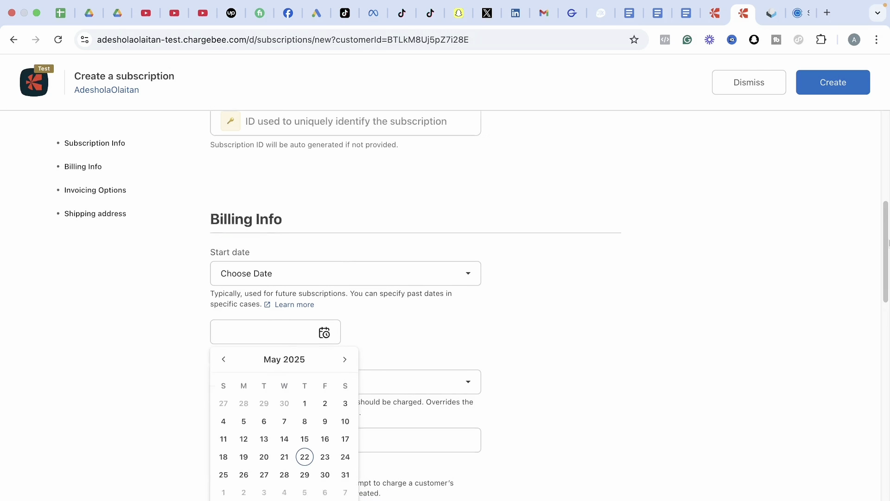
pyautogui.click(324, 266)
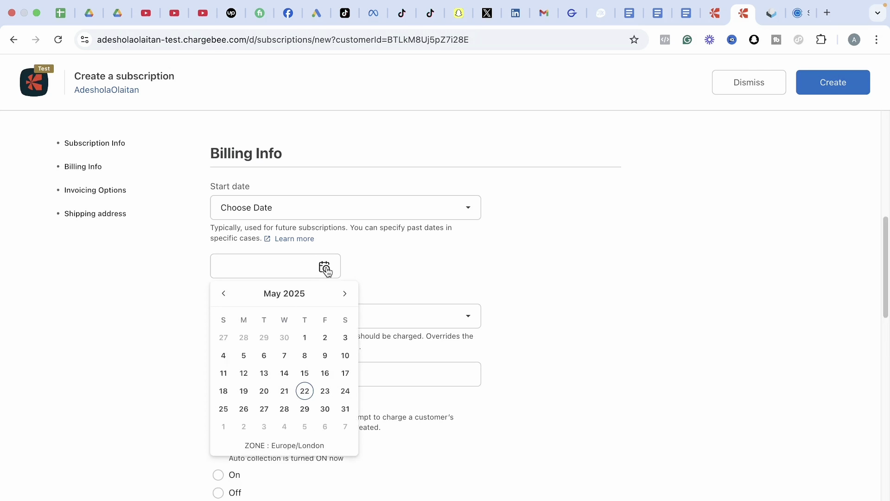
pyautogui.click(305, 337)
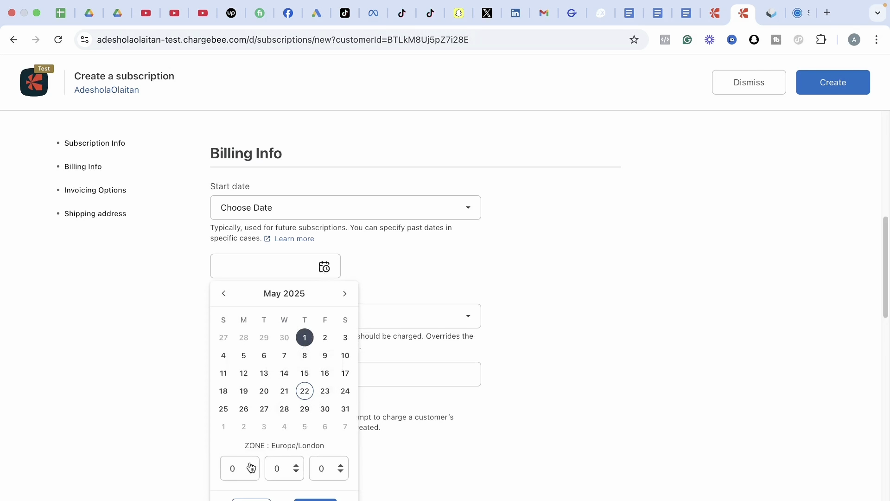
pyautogui.click(307, 499)
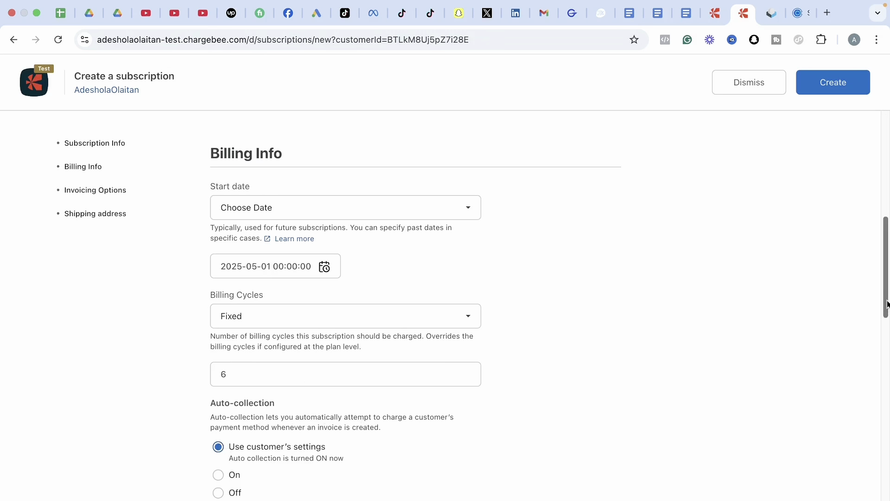
# Make the subscription's shipping address the same as the billing address.
pyautogui.moveTo(886, 306); pyautogui.dragTo(888, 412)
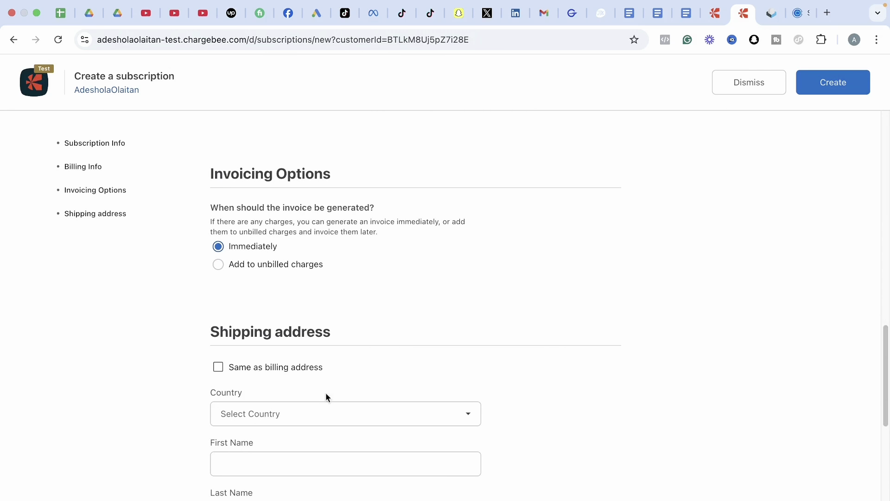
pyautogui.click(377, 415)
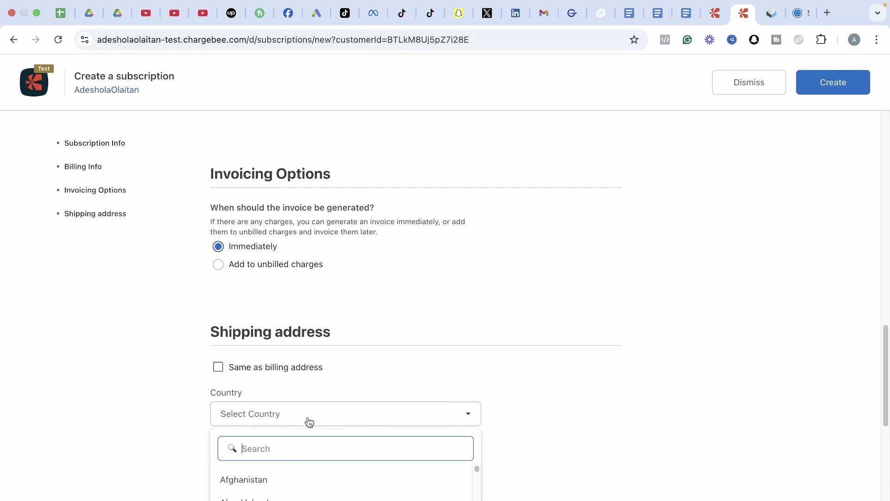
pyautogui.click(219, 371)
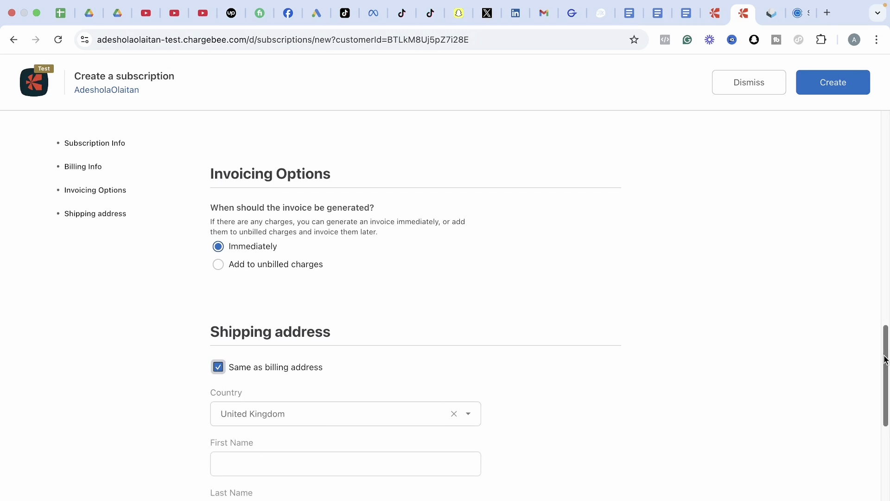
# Review the subscription form, create the subscription and confirm its charge summary without adding a comment.
pyautogui.scroll(-7, 887, 431)
pyautogui.moveTo(887, 431); pyautogui.dragTo(887, 111)
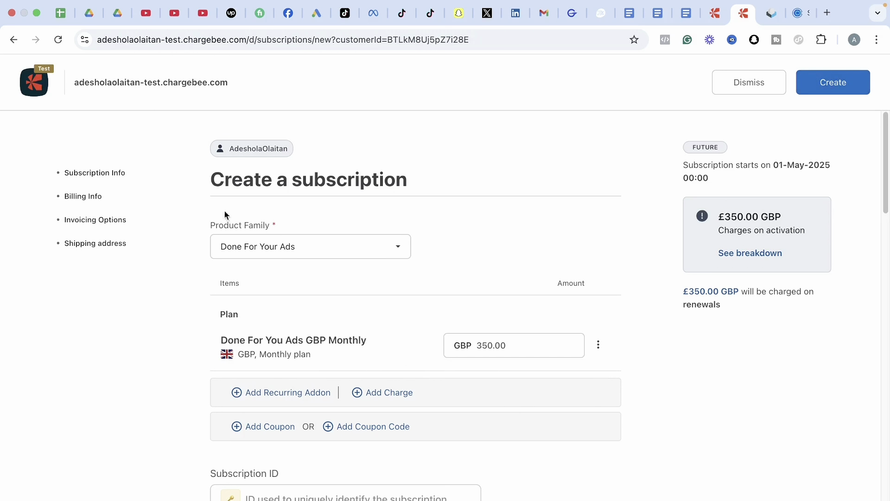
pyautogui.click(832, 88)
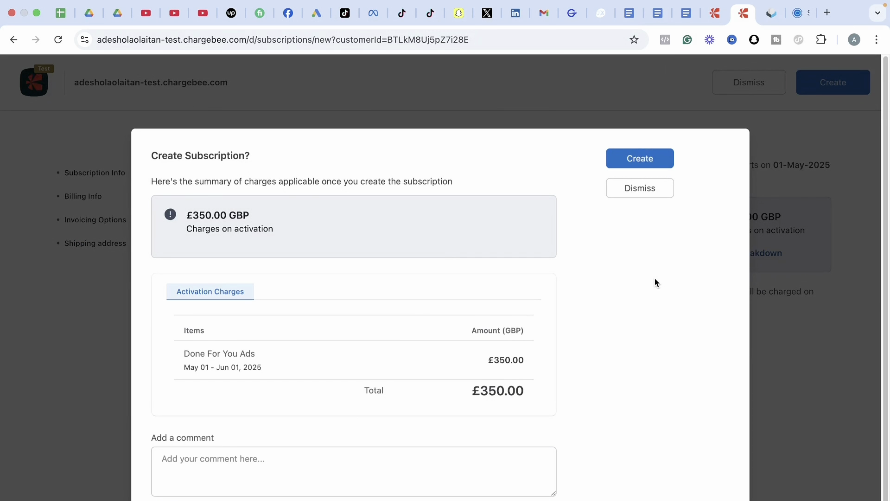
pyautogui.click(624, 165)
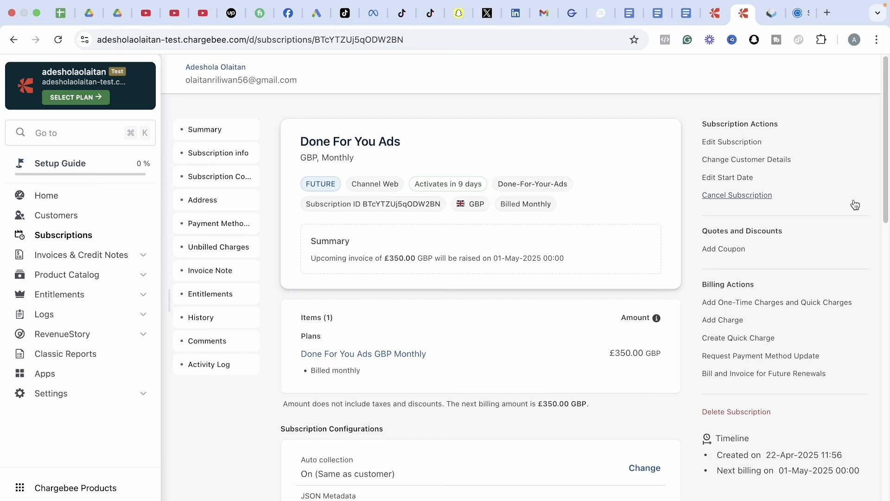
# Look through the new subscription's details, including its addresses, payment methods, invoice note, entitlements, event history and activity log.
pyautogui.scroll(-6, 886, 254)
pyautogui.moveTo(886, 254); pyautogui.dragTo(885, 452)
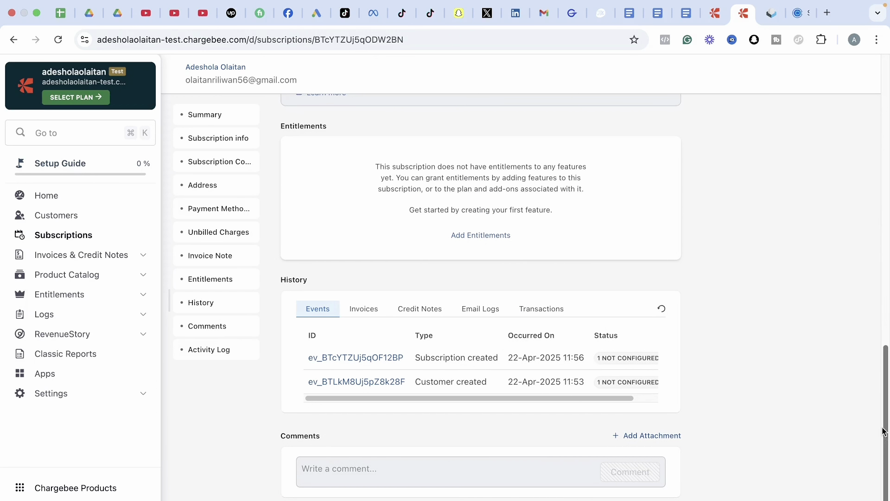
pyautogui.moveTo(887, 442); pyautogui.dragTo(886, 474)
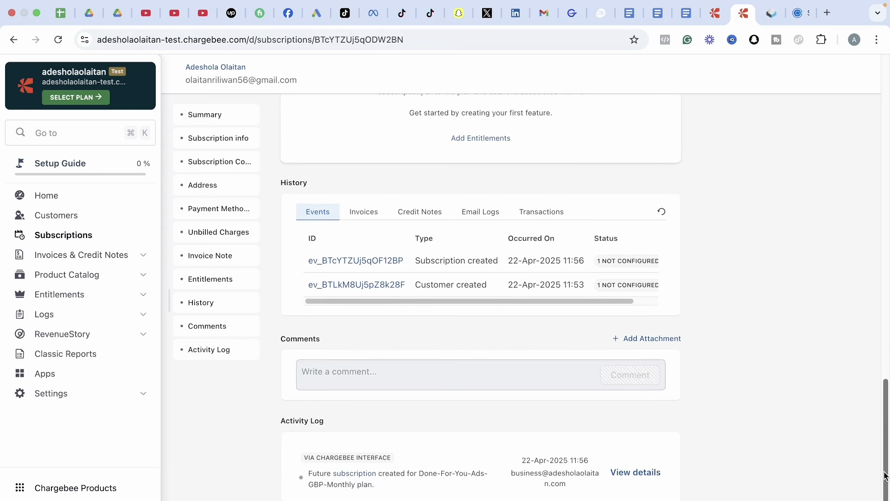
pyautogui.moveTo(885, 475); pyautogui.dragTo(888, 282)
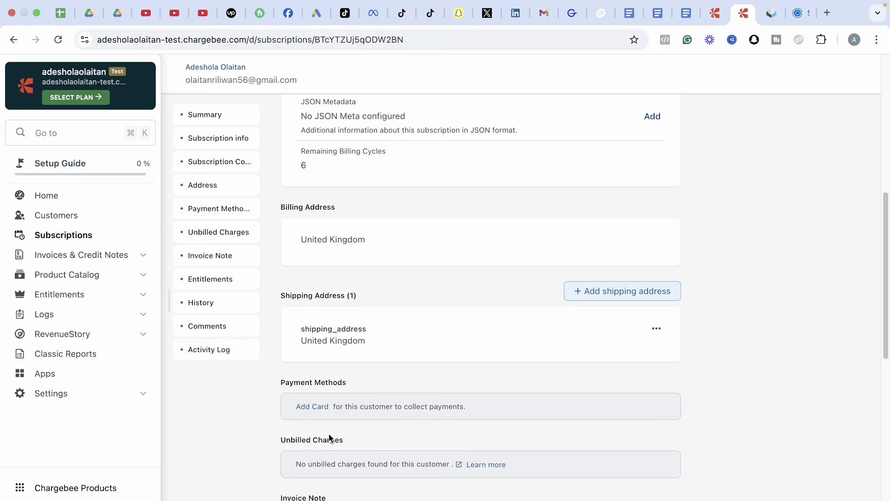
pyautogui.moveTo(885, 295); pyautogui.dragTo(886, 338)
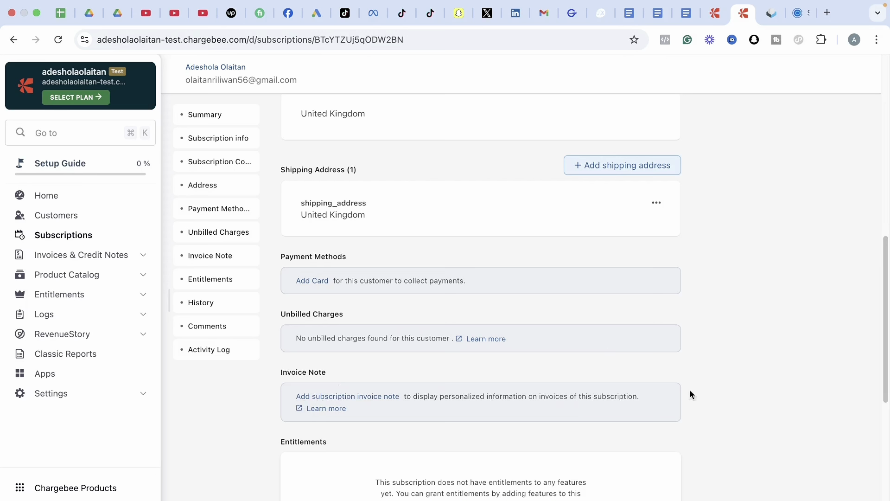
pyautogui.moveTo(888, 323); pyautogui.dragTo(888, 218)
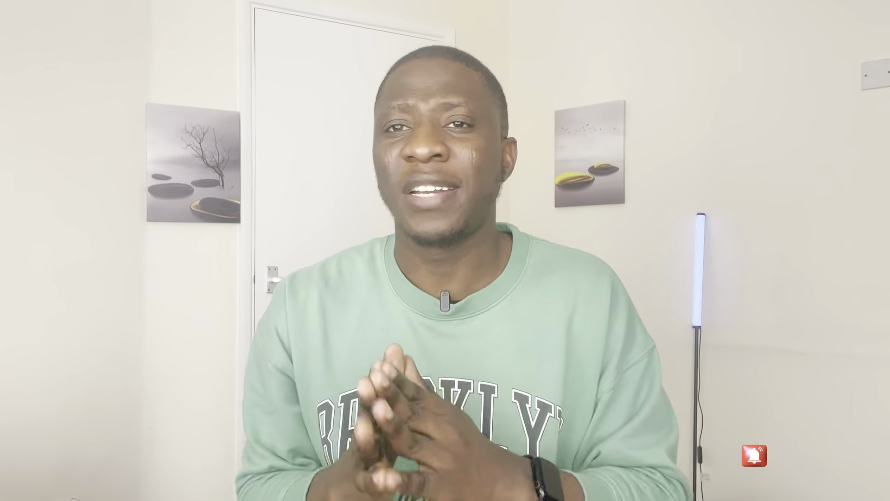